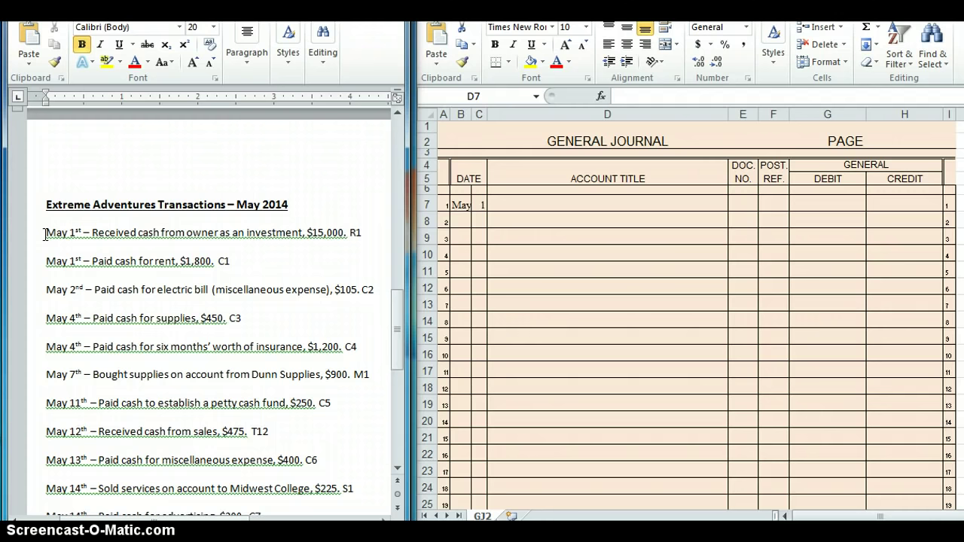
- Check the first May 1 transaction, then highlight the "If you receive cash = debit" rule in the Recording and Organizing Transactions document
left_click(54, 228)
left_click(196, 484)
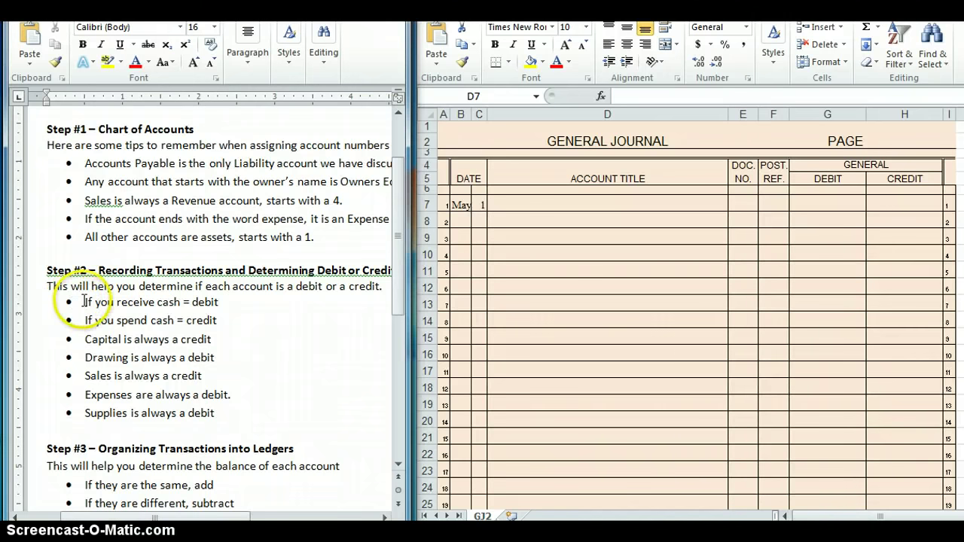
left_click_drag(85, 301, 202, 302)
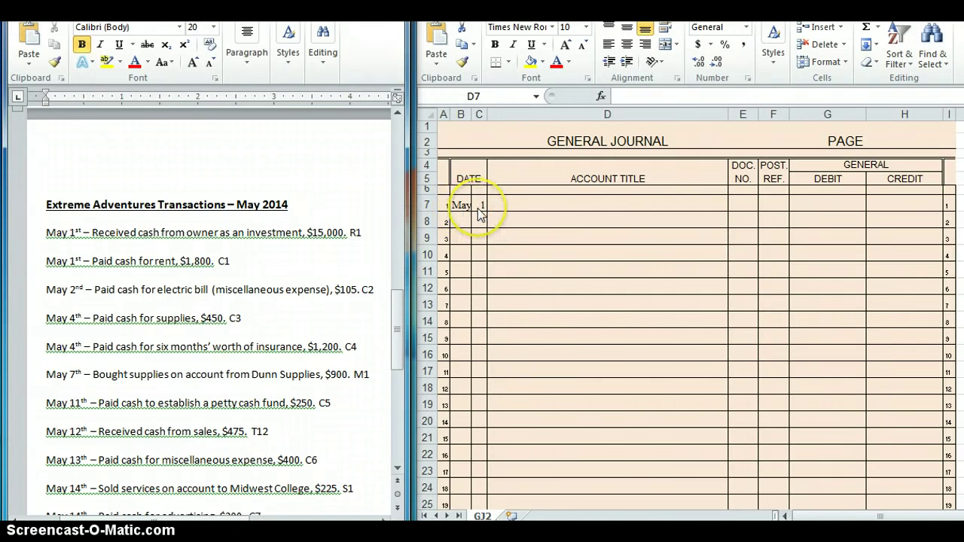
- Record Cash on the May 1 journal line in row 7 with document number R1 and a debit of 15000
left_click(521, 207)
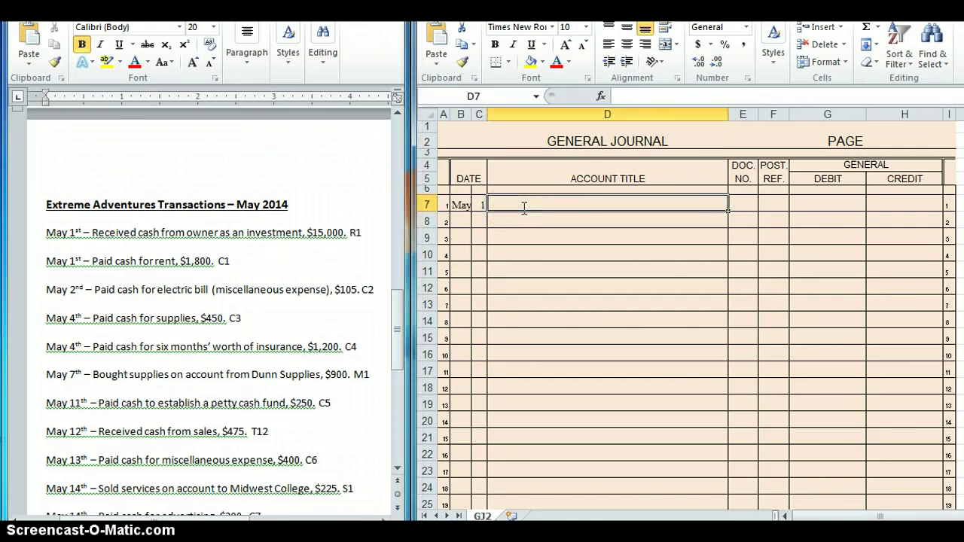
type("Cash")
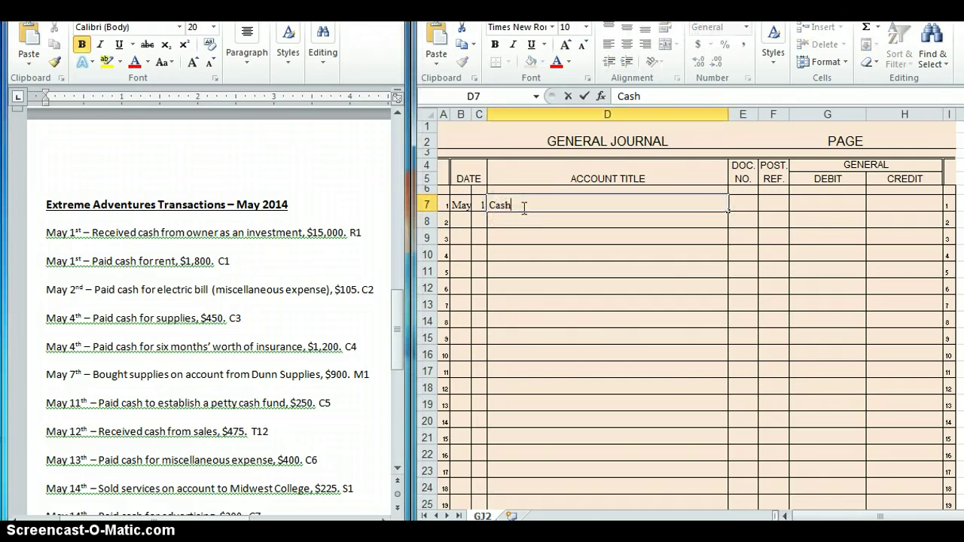
key("Tab")
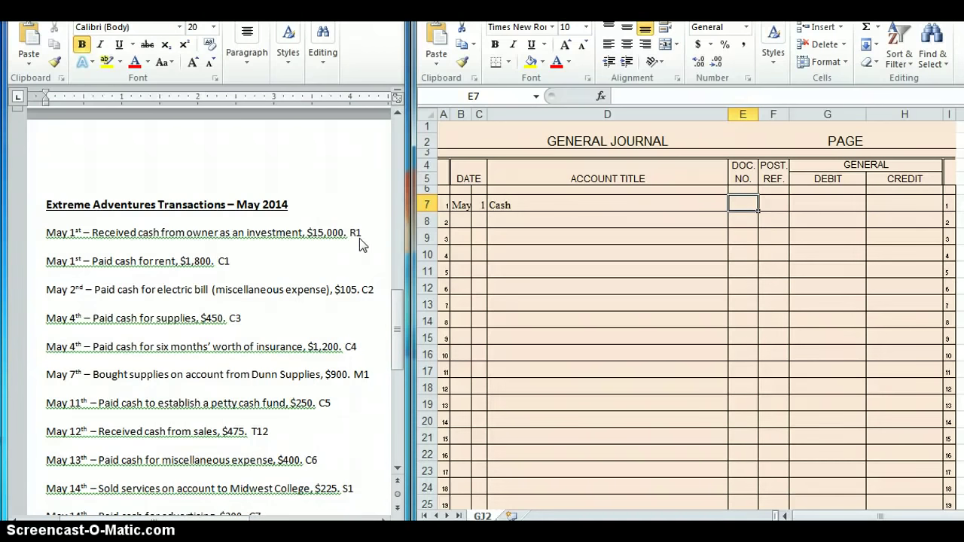
type("R1")
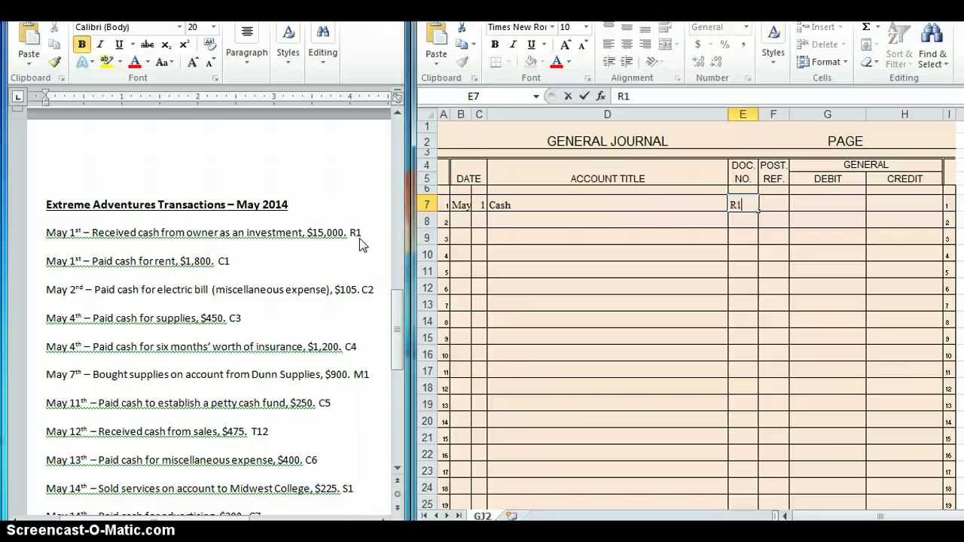
key("Tab")
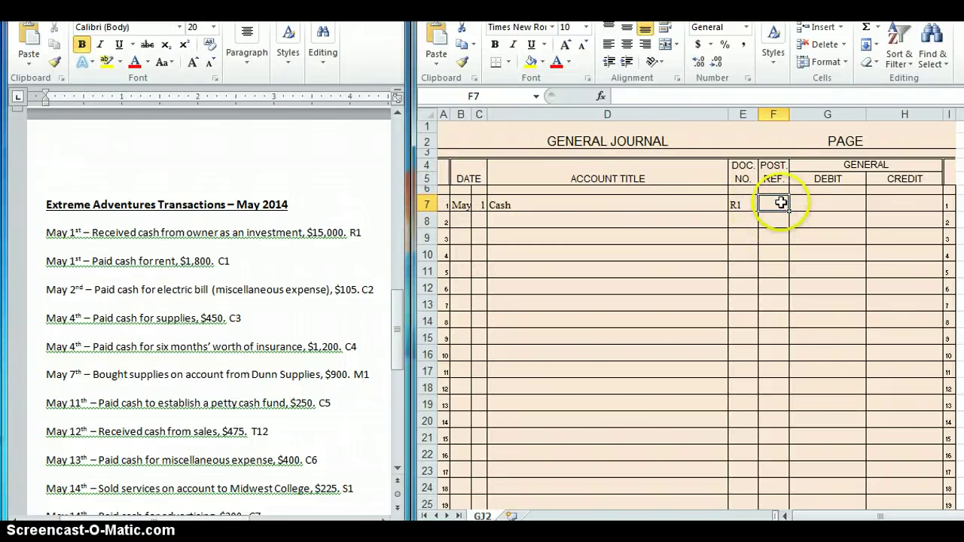
left_click(824, 203)
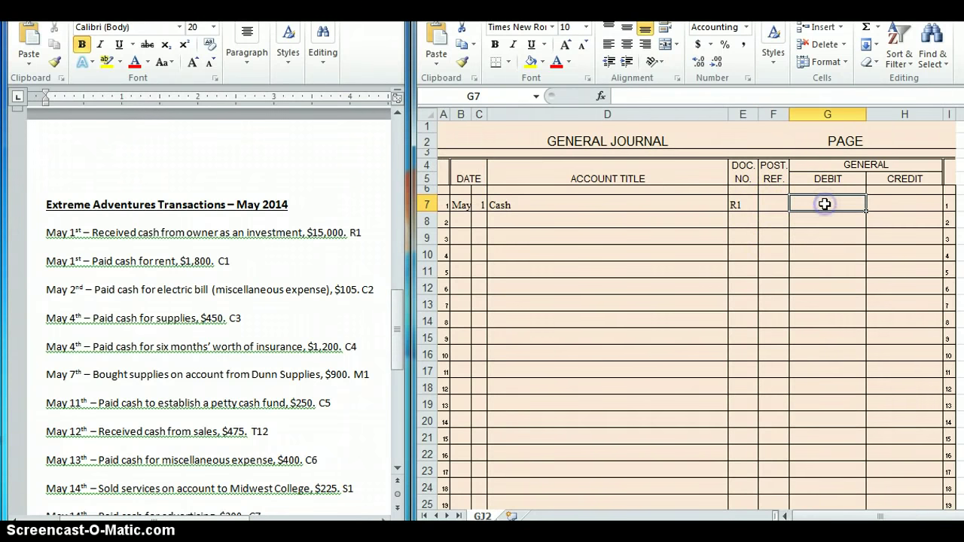
type("15000")
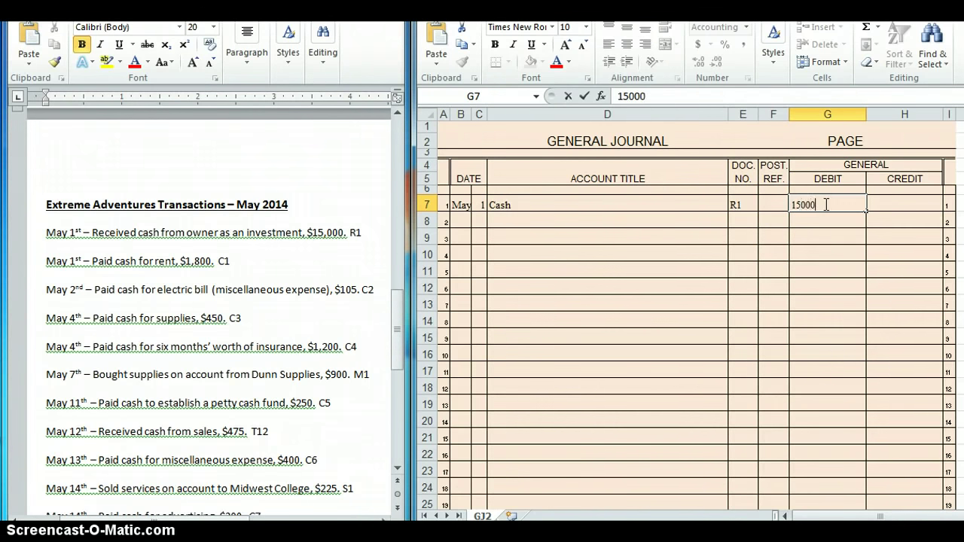
key("Return")
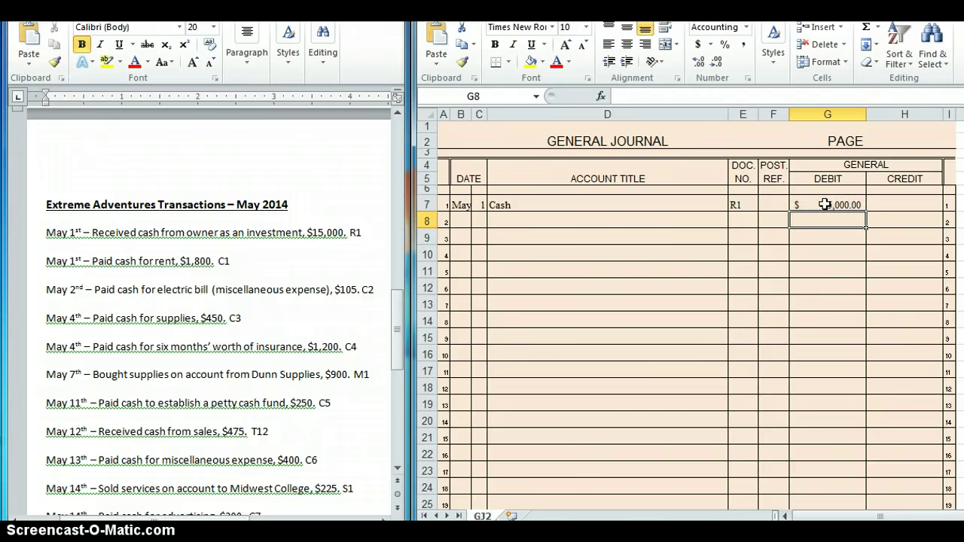
- Look up and highlight the rule for capital accounts in the Recording and Organizing Transactions document
left_click(535, 221)
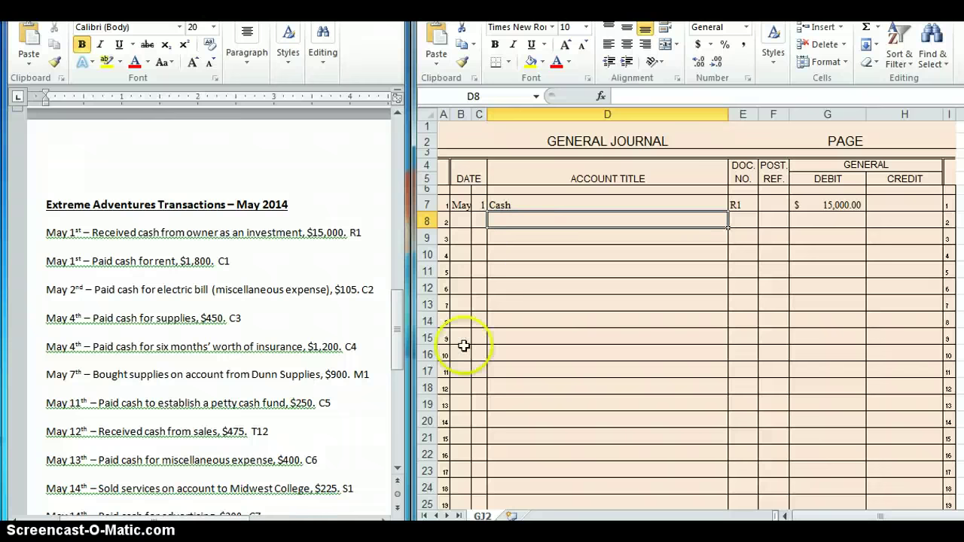
mouse_move(160, 533)
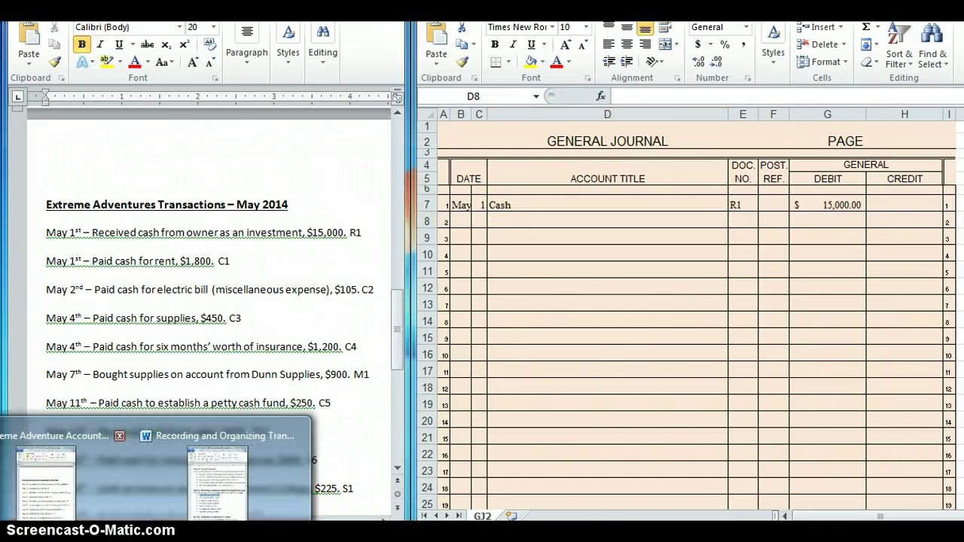
left_click(213, 488)
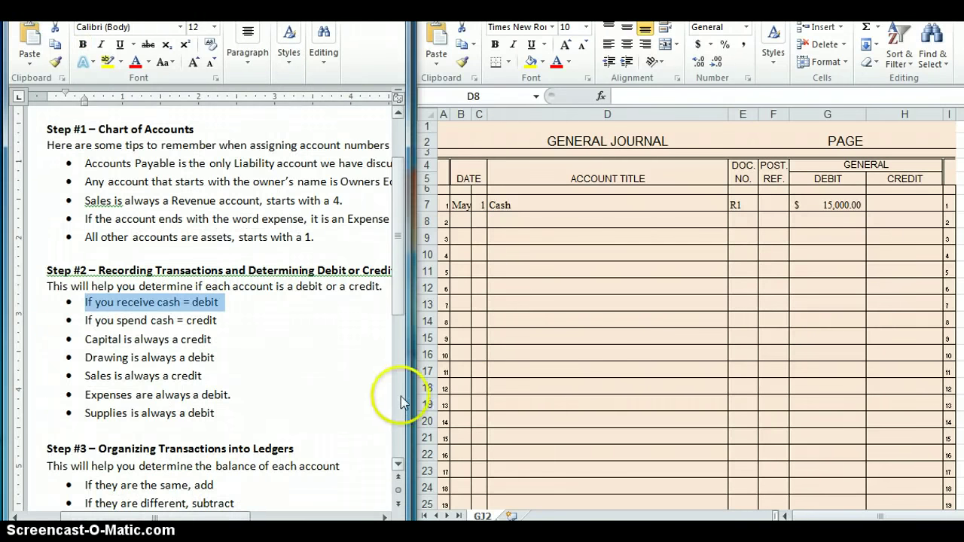
left_click_drag(86, 340, 117, 349)
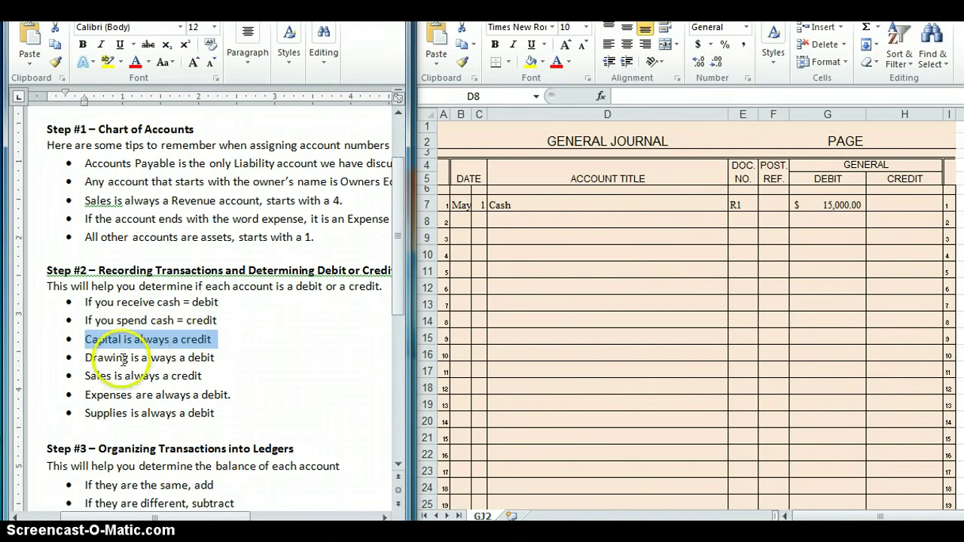
left_click_drag(124, 367, 120, 343)
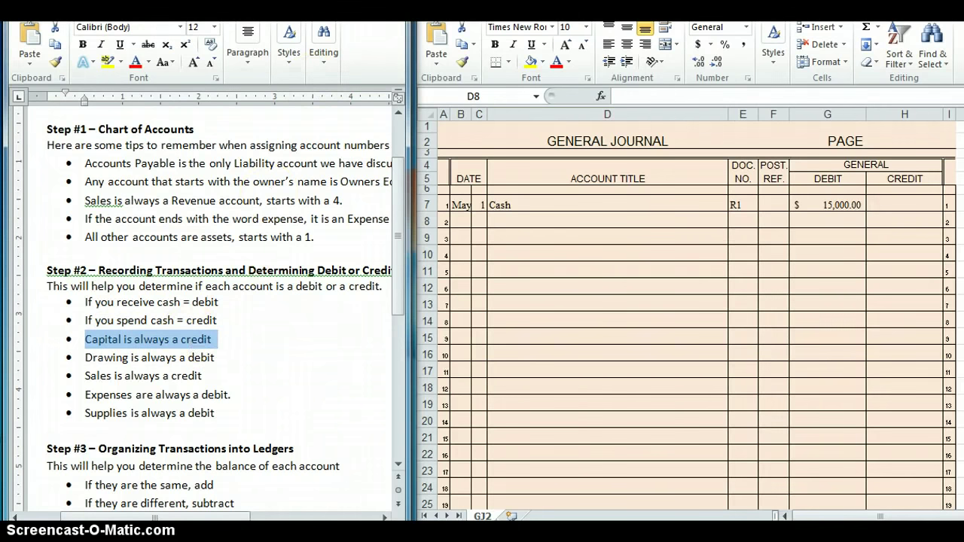
scroll(271, 194, "down", 10)
left_click(323, 122)
- Find the owner's capital account in the chart of accounts, then return to the May 2014 transaction list
left_click(533, 227)
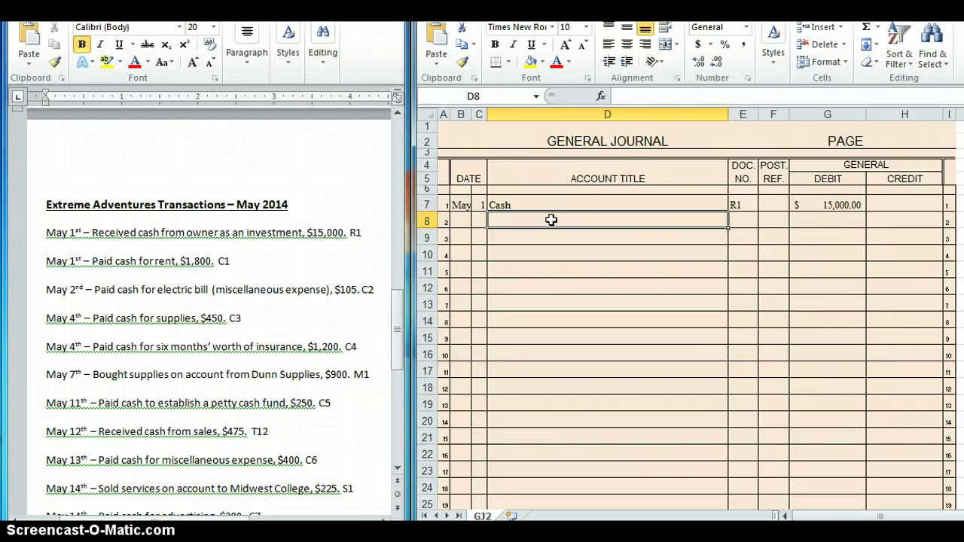
left_click_drag(396, 308, 404, 209)
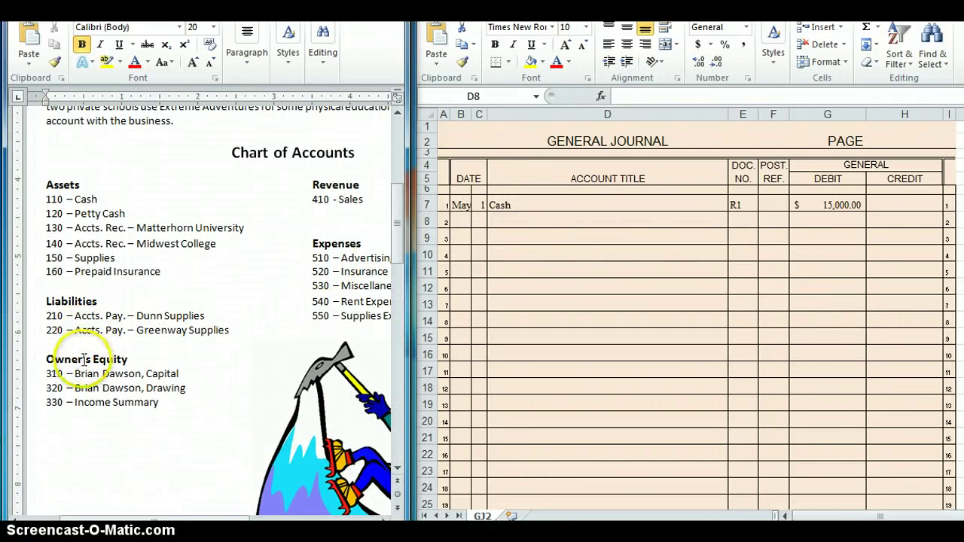
left_click_drag(75, 373, 166, 377)
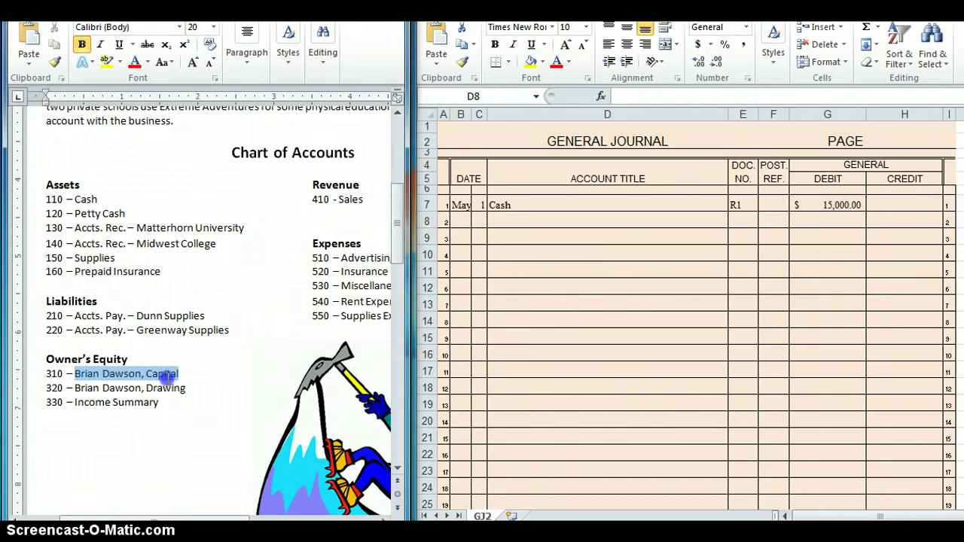
left_click_drag(394, 216, 387, 334)
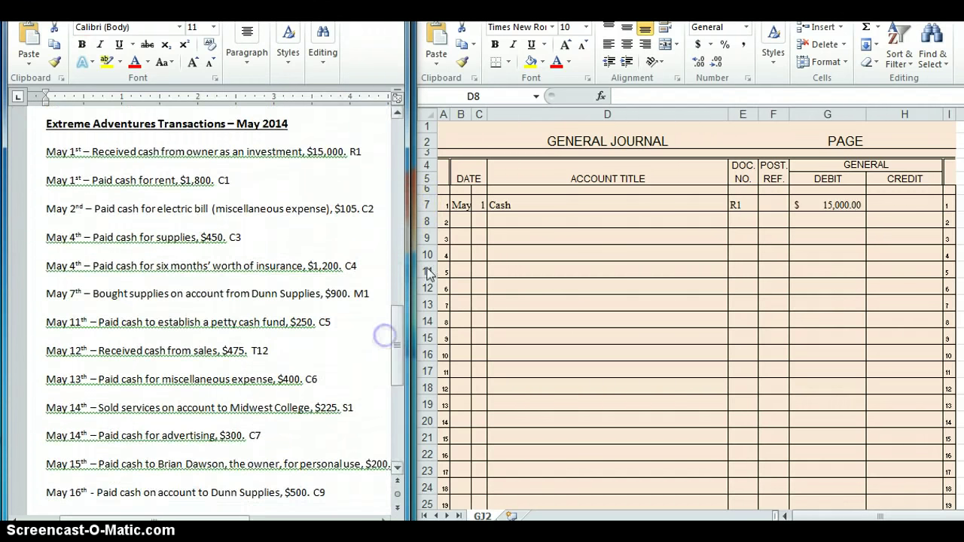
- Record the owner's capital account, indented under Cash in row 8, with a credit of 15000
left_click(507, 216)
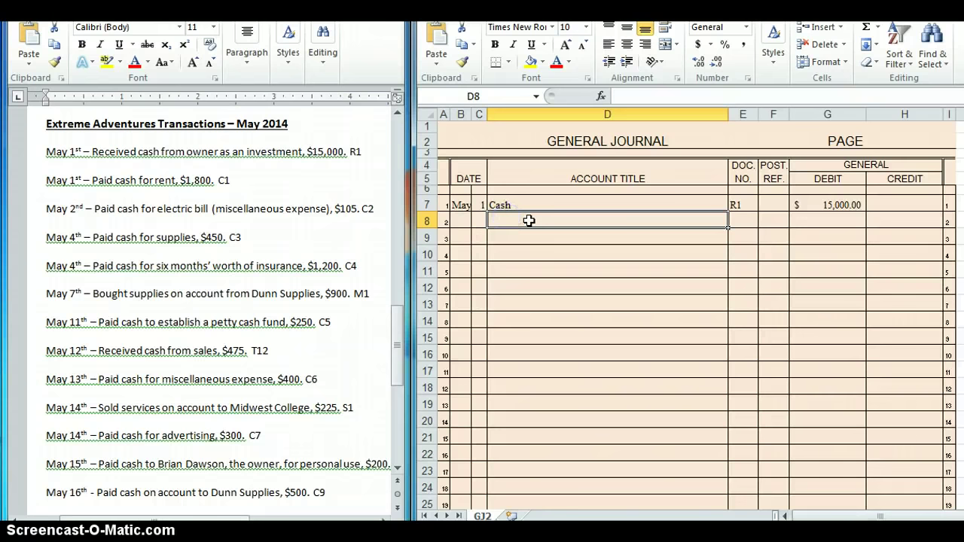
double_click(530, 220)
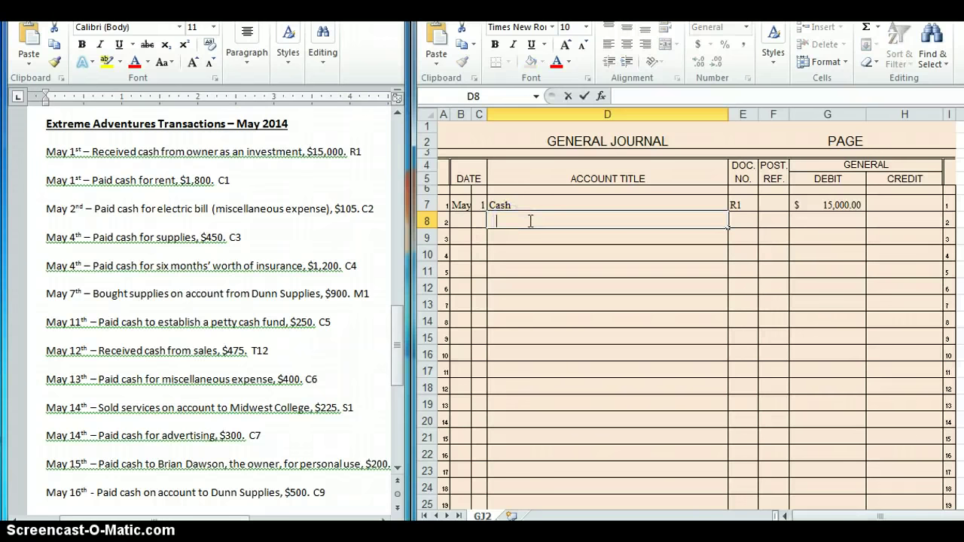
type("Brian Dawson, Capital")
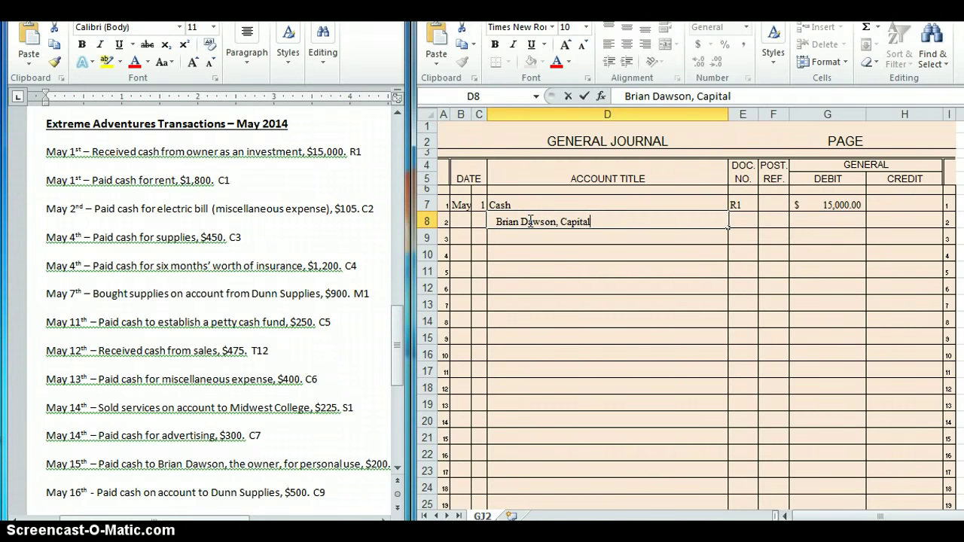
key("Tab")
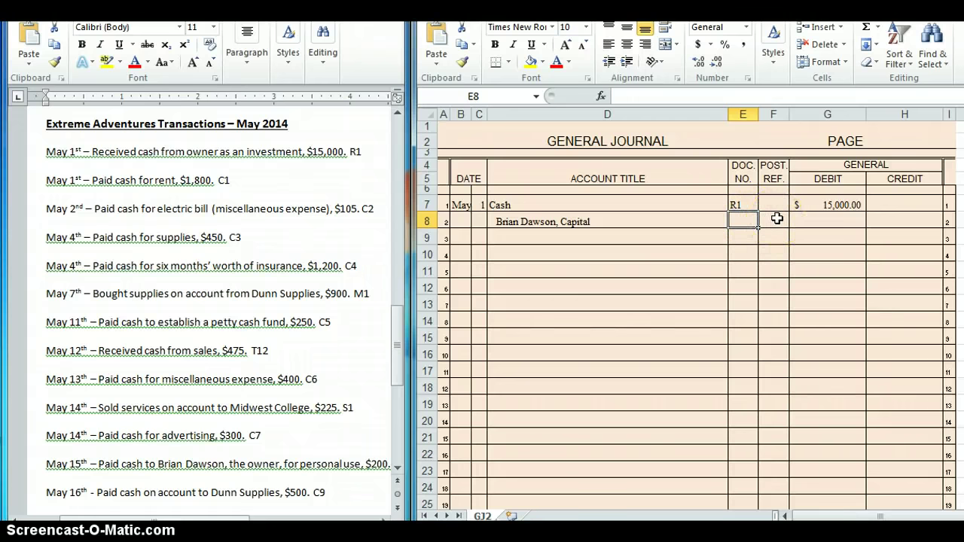
left_click(894, 219)
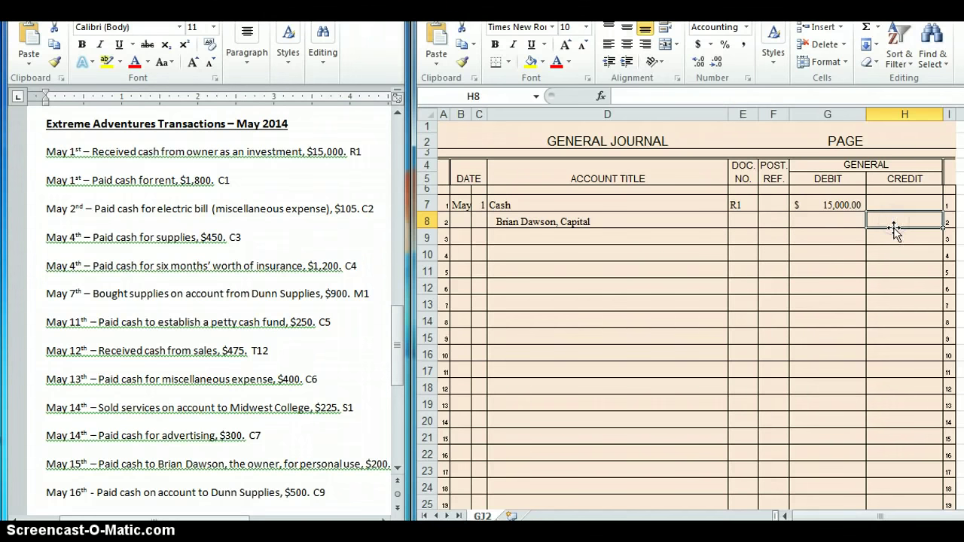
left_click(894, 219)
type("15000")
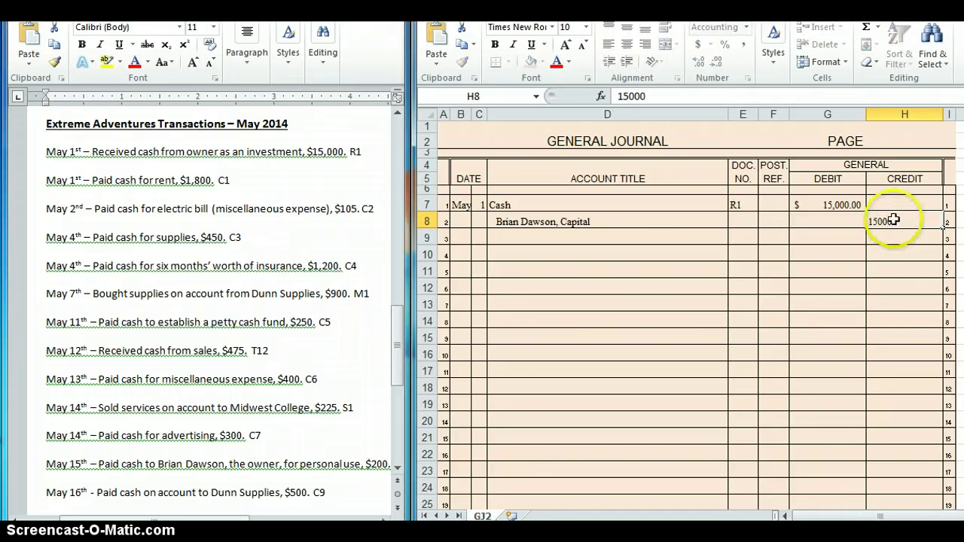
key("Return")
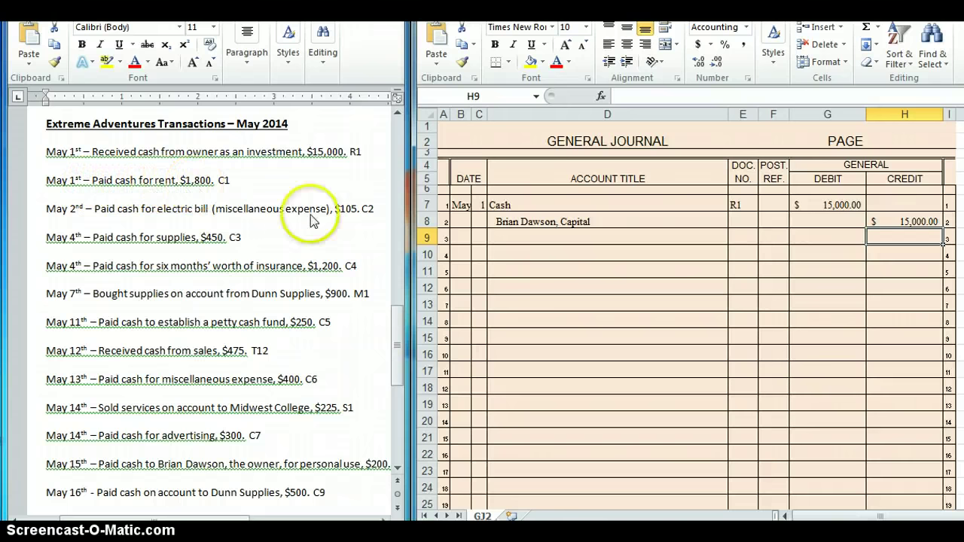
- Enter day 1 as the date for the rent transaction in row 9 of the journal
left_click(479, 236)
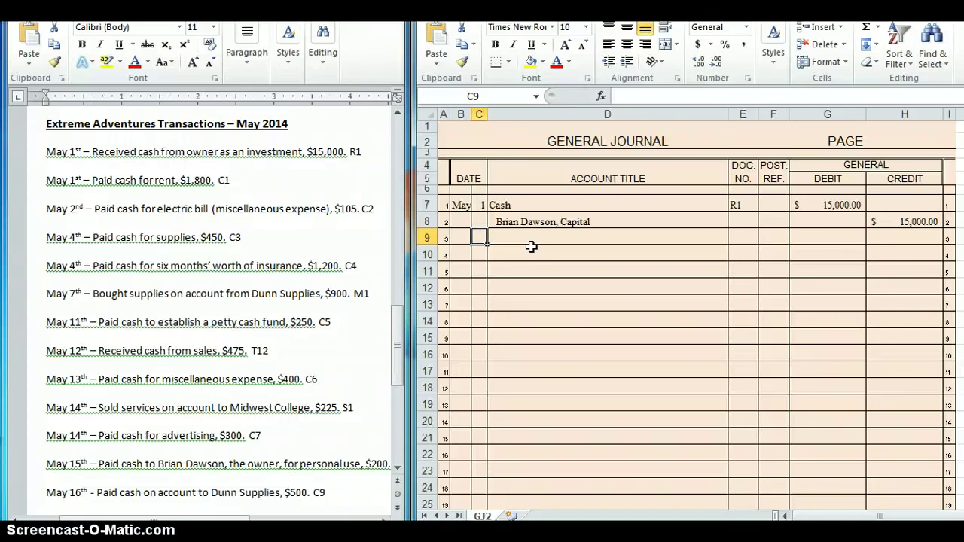
type("1")
left_click(531, 246)
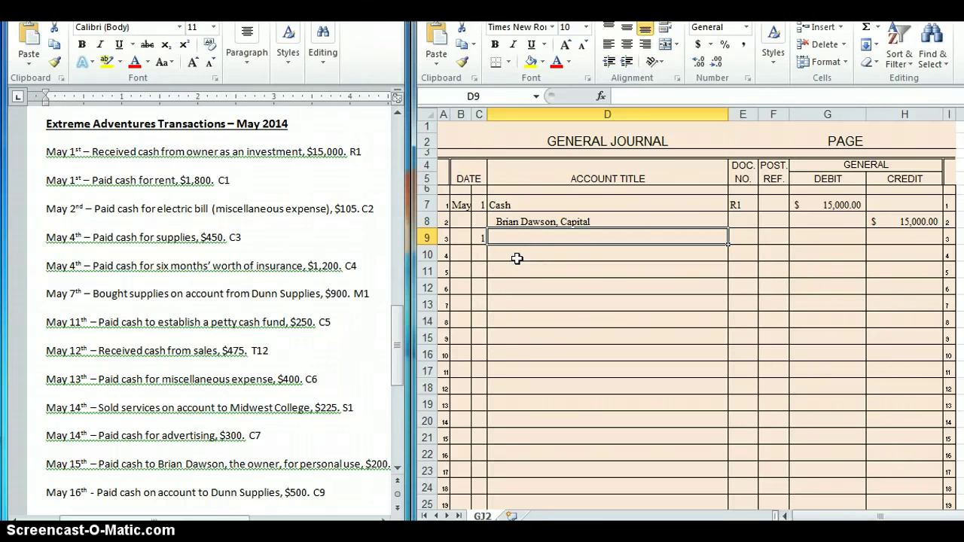
- Look up and highlight the "If you spend cash = credit" rule in the Recording and Organizing Transactions document
left_click(158, 532)
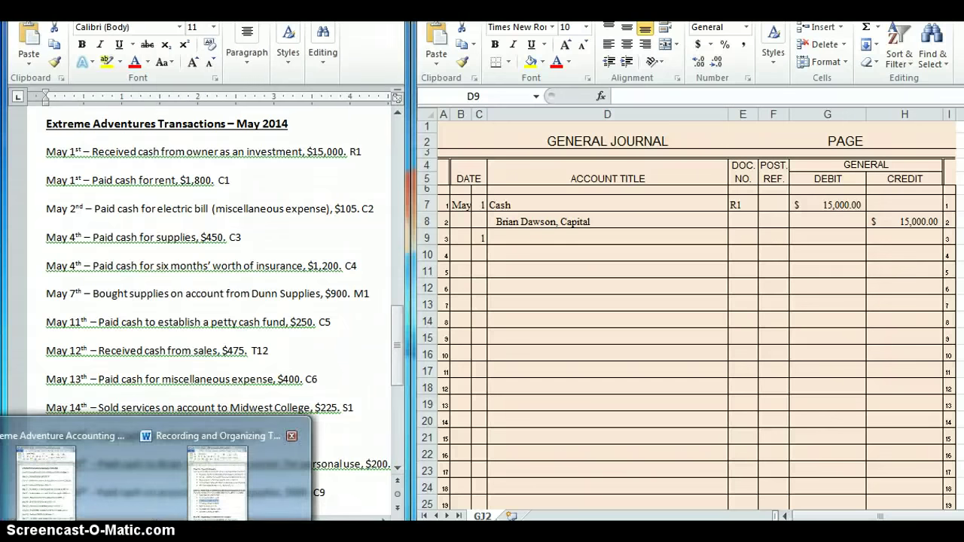
left_click(222, 490)
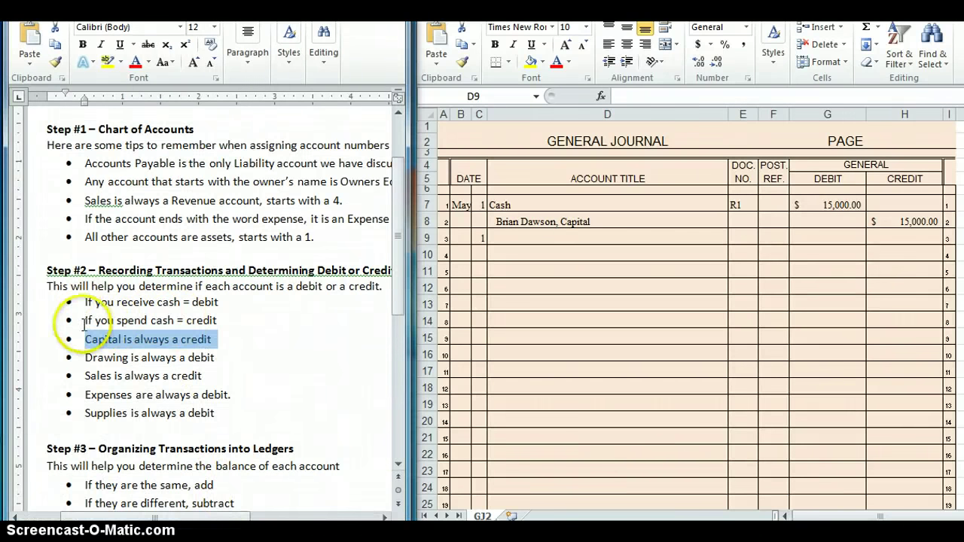
left_click_drag(83, 321, 218, 322)
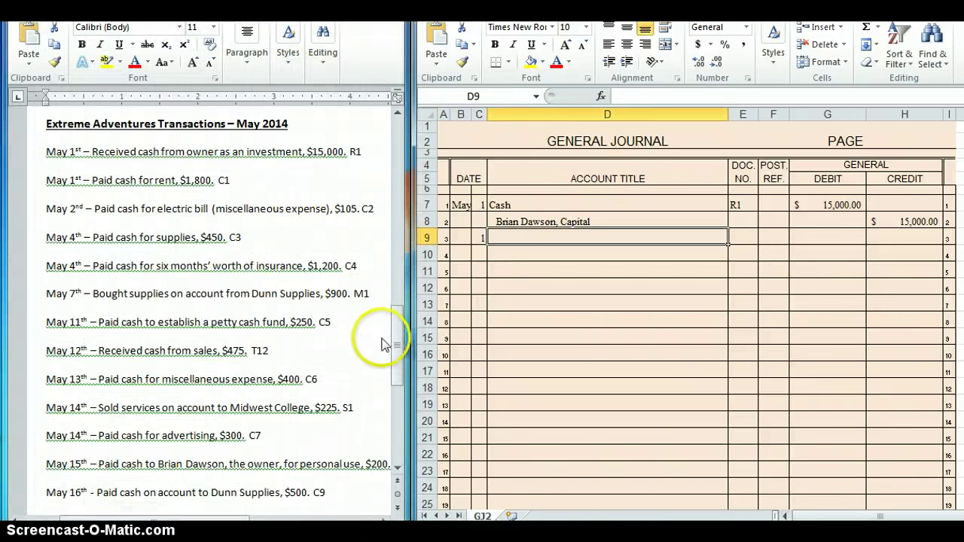
- Find the rent account under Expenses in the chart of accounts
left_click_drag(398, 344, 404, 216)
left_click_drag(74, 413, 178, 413)
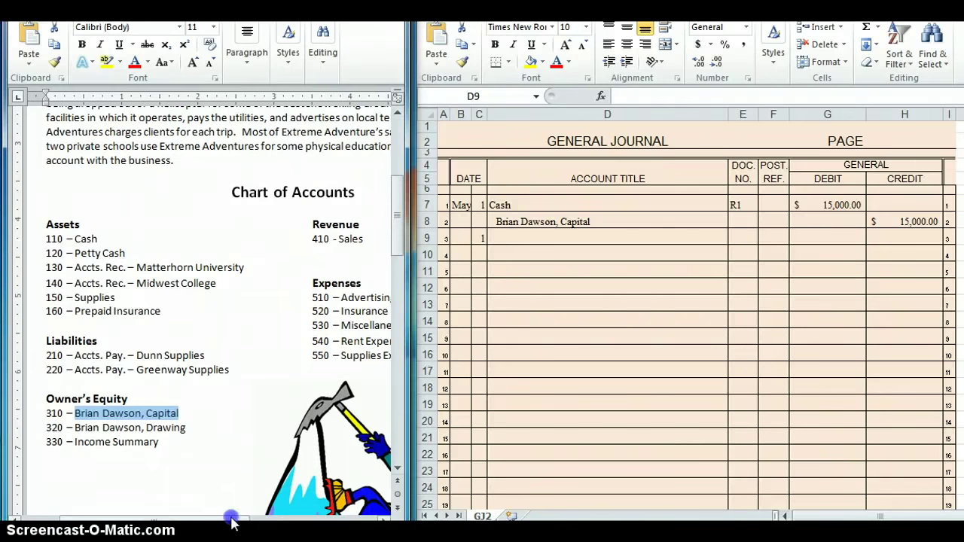
left_click_drag(230, 519, 265, 519)
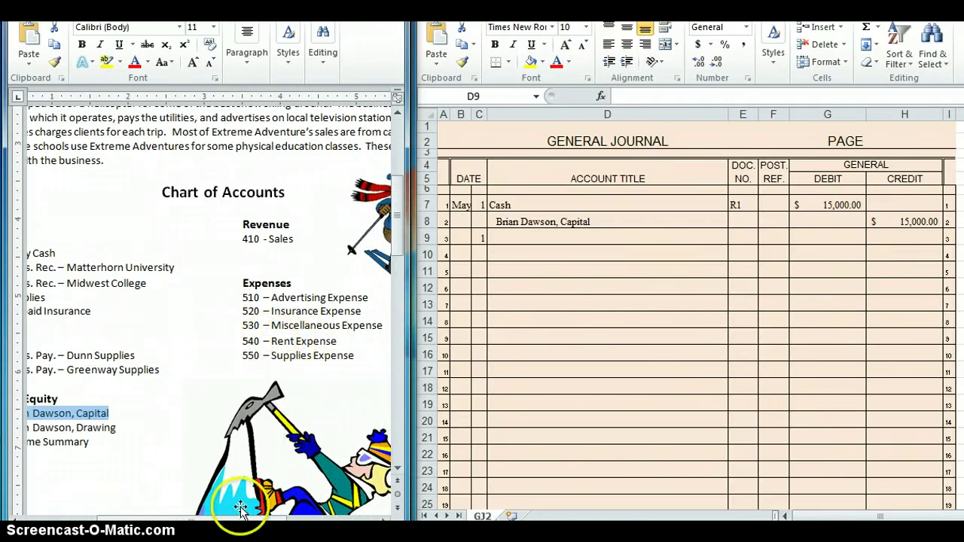
left_click_drag(247, 518, 209, 523)
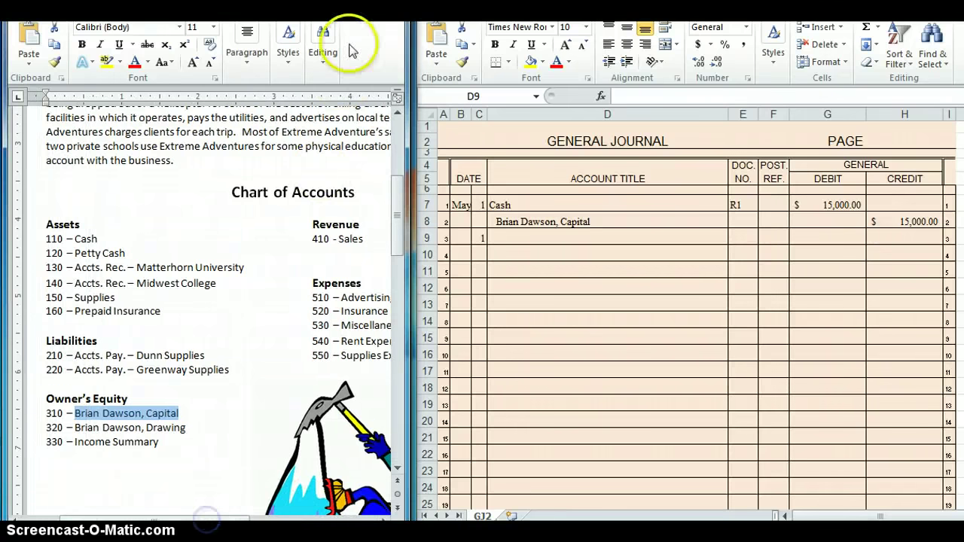
- Look up and highlight the "Expenses are always a debit" rule in the Recording and Organizing Transactions document
left_click(350, 15)
mouse_move(134, 527)
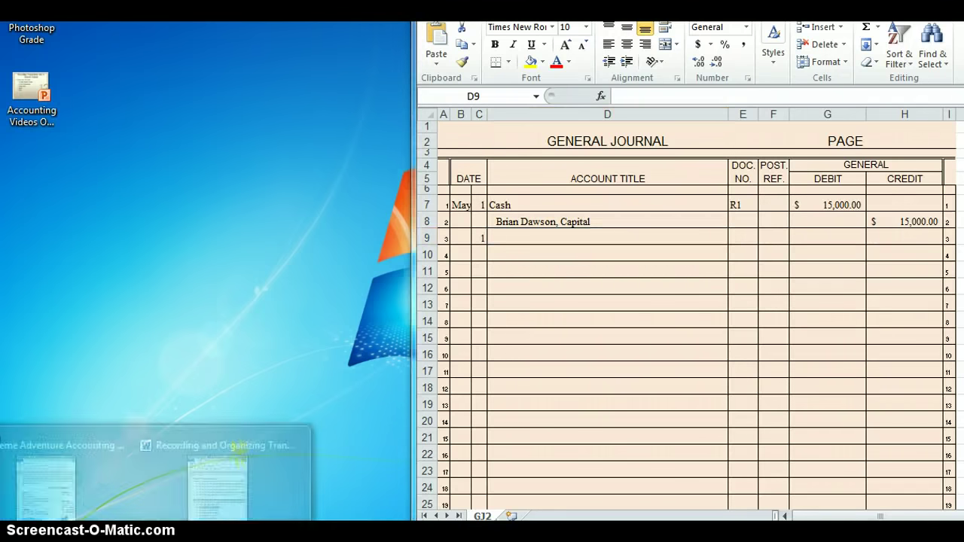
left_click(194, 488)
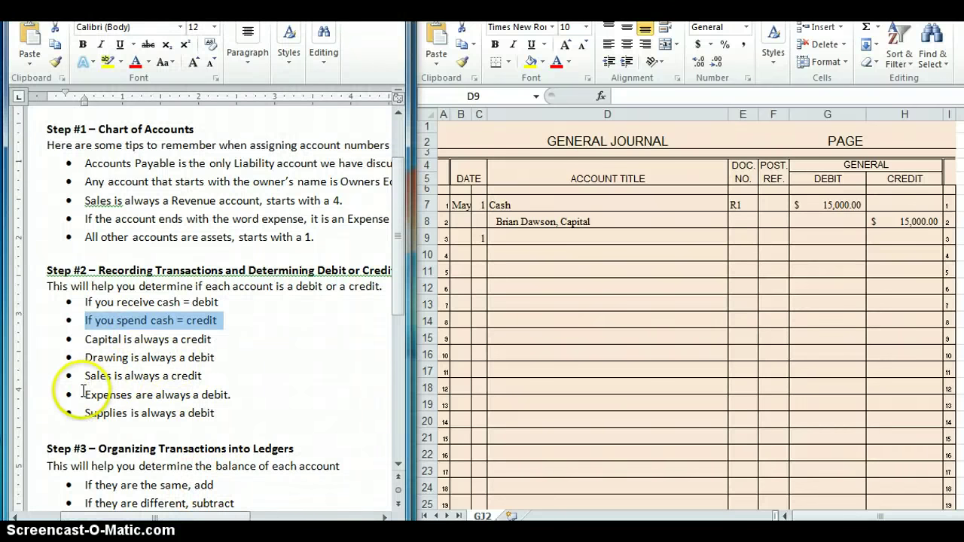
left_click_drag(84, 395, 225, 398)
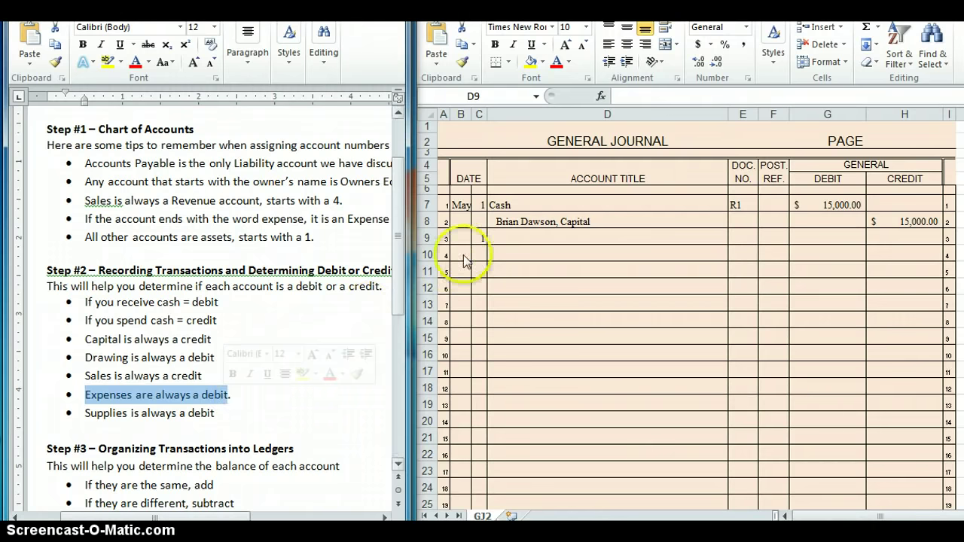
- Enter Rent Expense as the account title in row 9 of the general journal
left_click(498, 233)
type("Rent Expens")
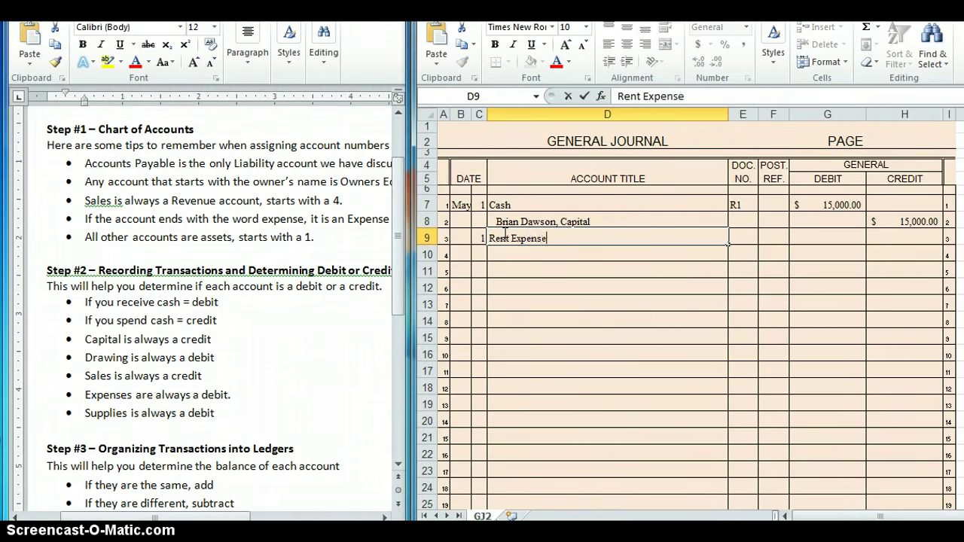
type("e")
key("Tab")
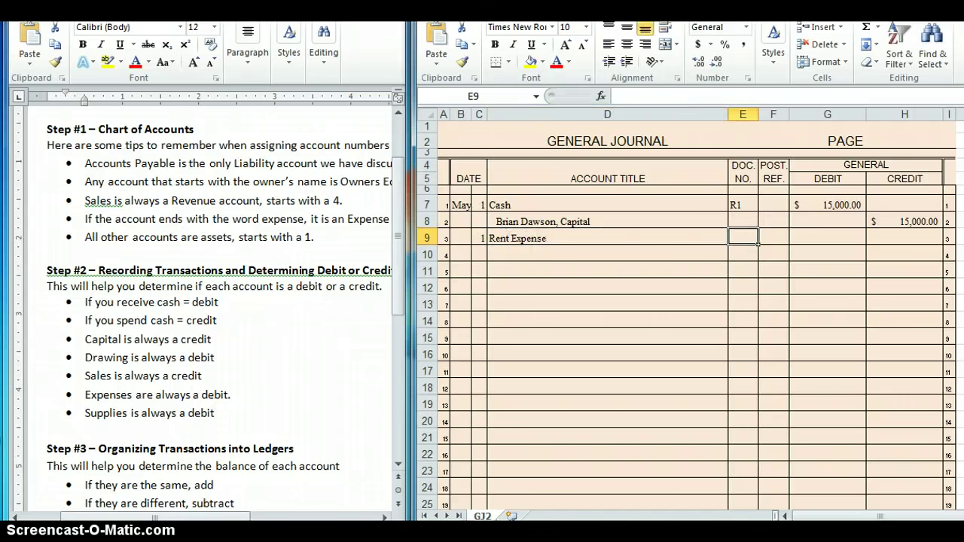
- Return to the Extreme Adventure Accounting document and find the May 2014 transaction list
left_click(172, 503)
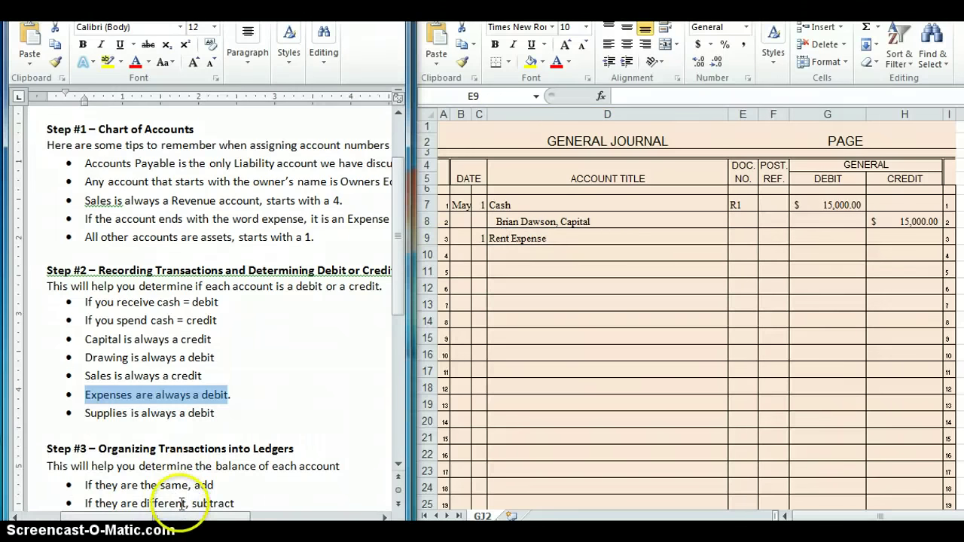
left_click(226, 493)
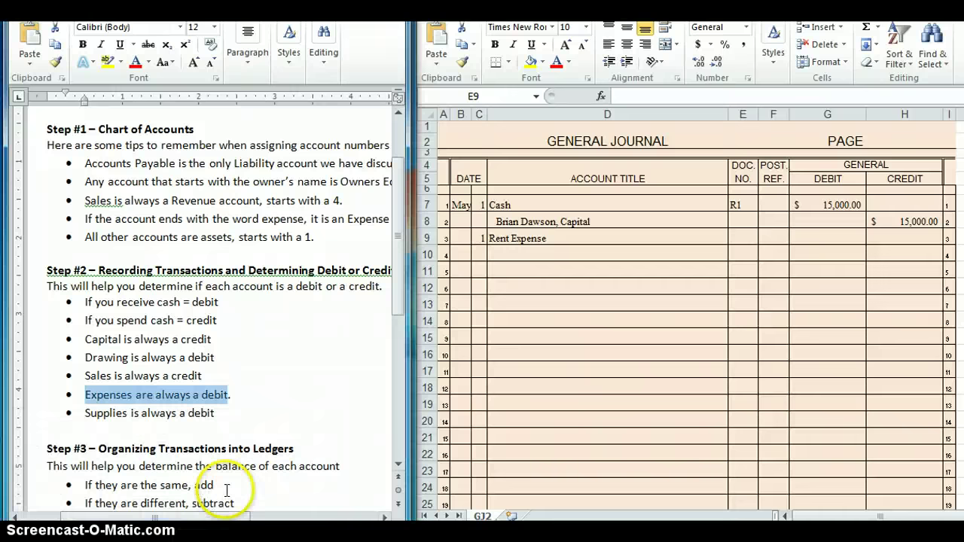
left_click(65, 512)
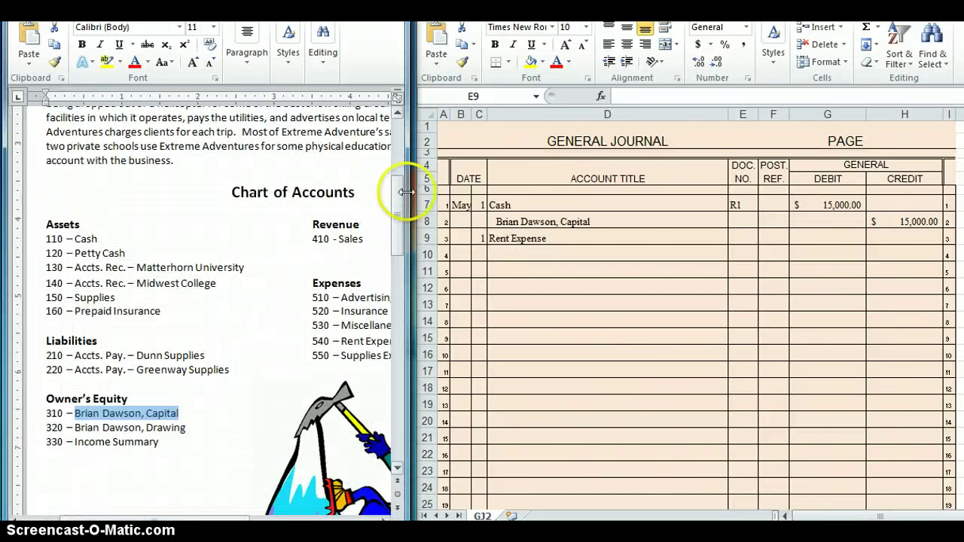
left_click_drag(396, 190, 394, 326)
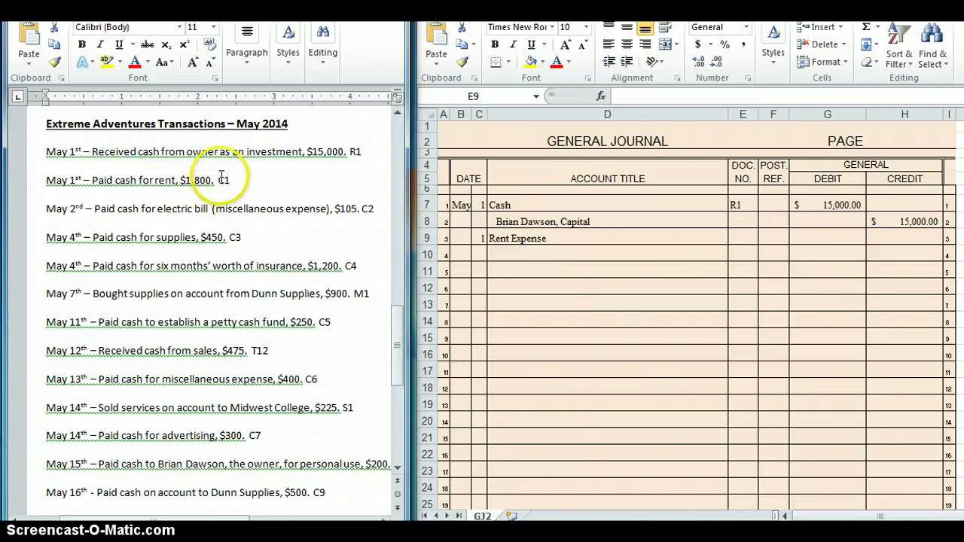
- Complete the Rent Expense line in row 9 with document number C1 and a debit of 1800
left_click(739, 238)
type("C")
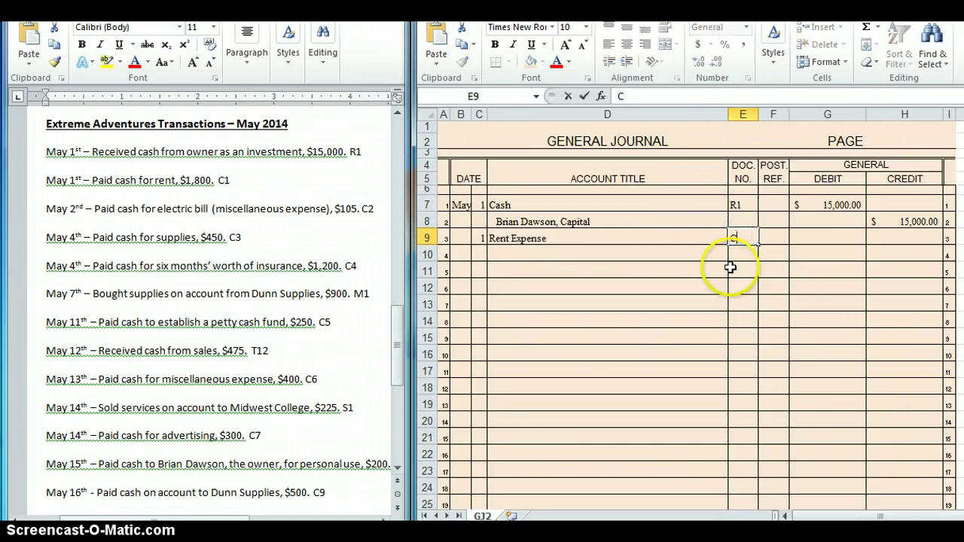
type("1")
key("Tab")
key("Tab")
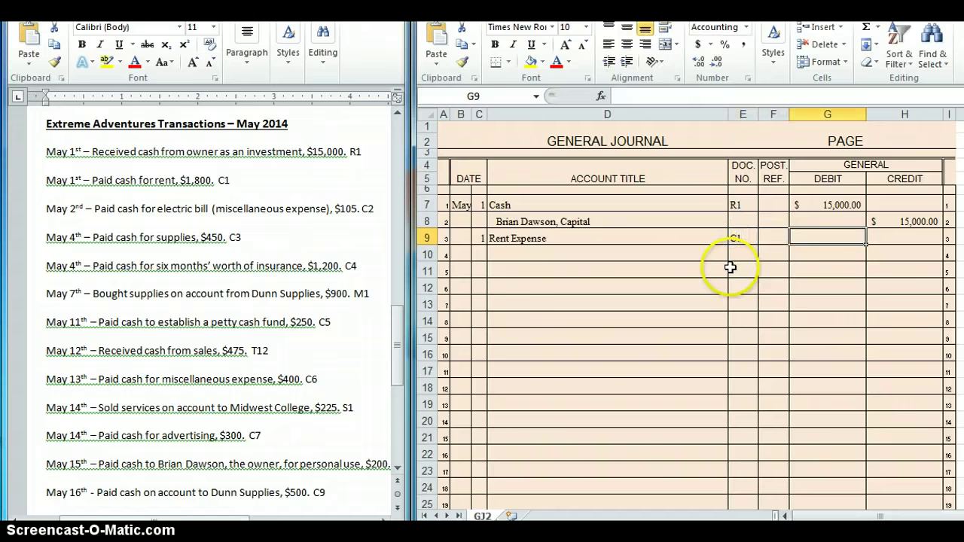
type("1800")
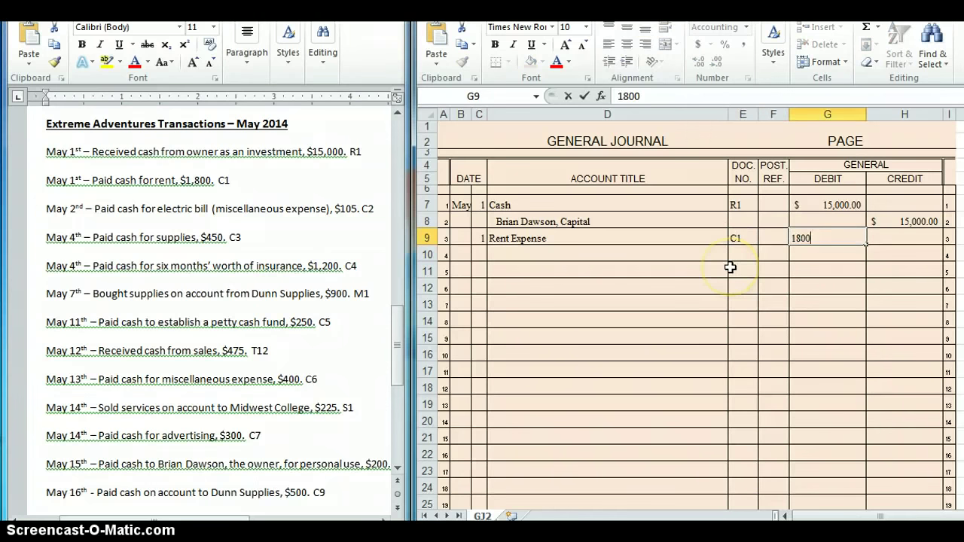
key("Return")
- Record Cash, indented under Rent Expense in row 10, with a credit of 1800
left_click(532, 253)
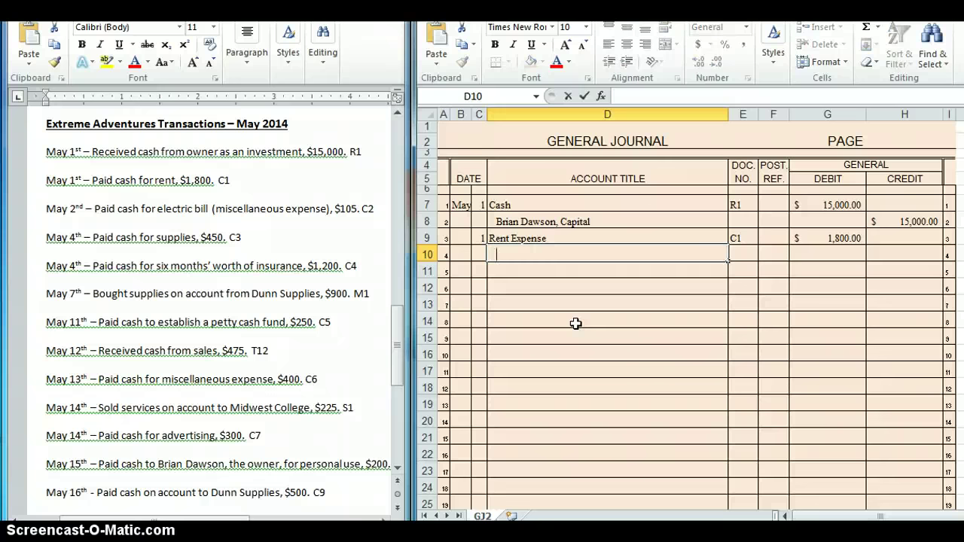
type("Cash")
key("Tab")
key("Tab")
key("Tab")
key("Tab")
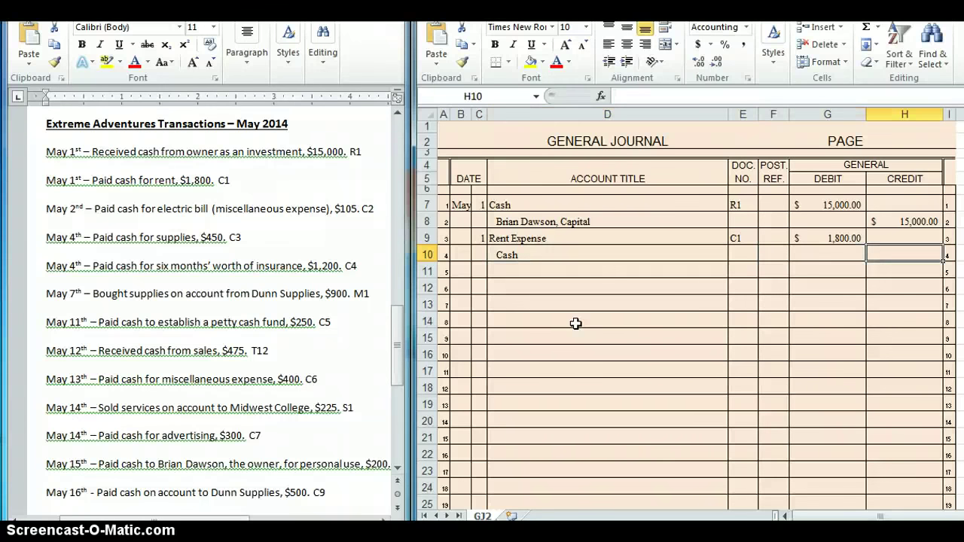
type("1800")
key("Return")
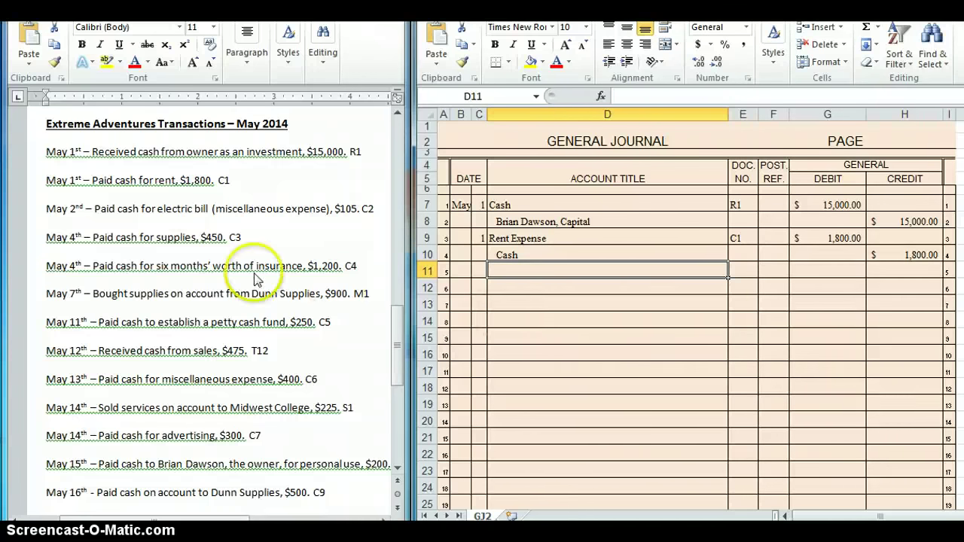
- Start the electric bill entry in row 11 with day 2 as the date and Miscellaneous Expense as the account title
left_click(478, 270)
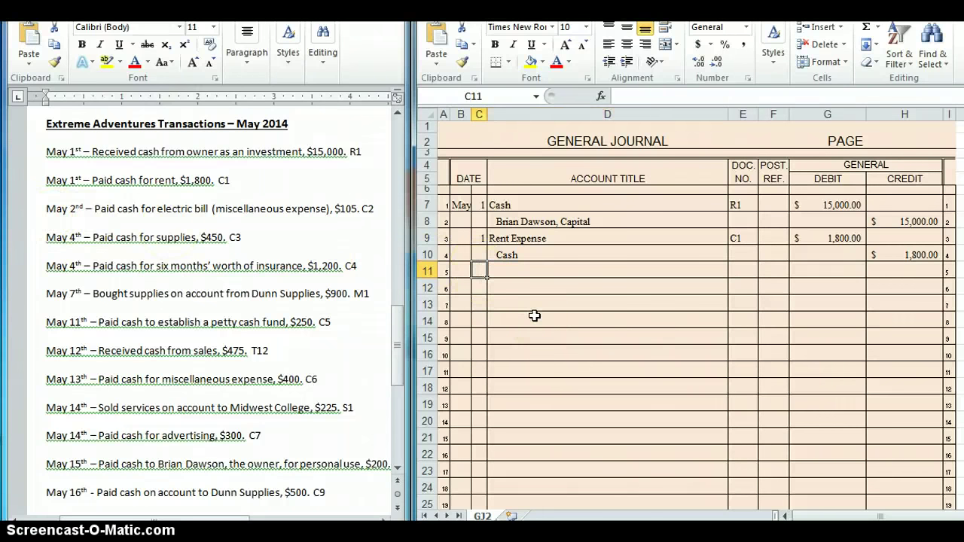
type("2")
key("Tab")
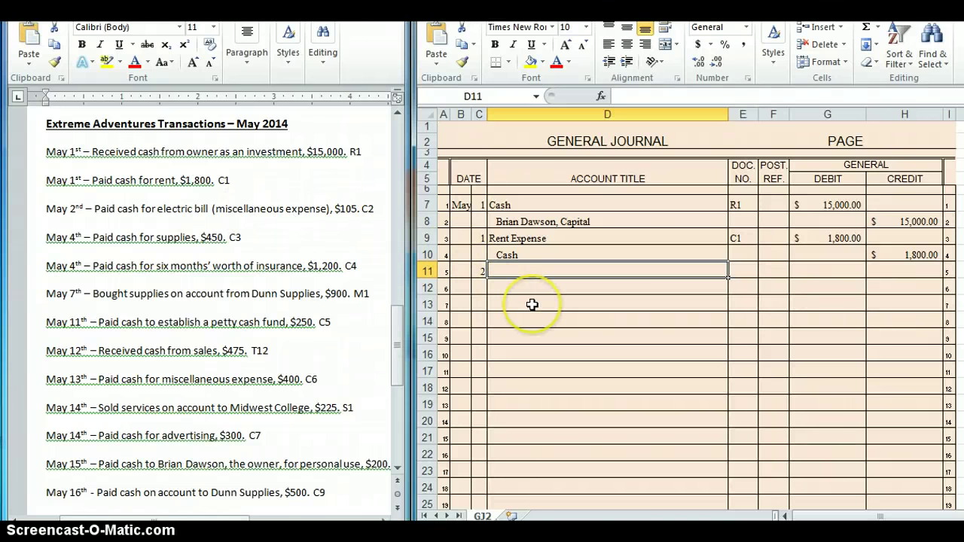
type("Mis")
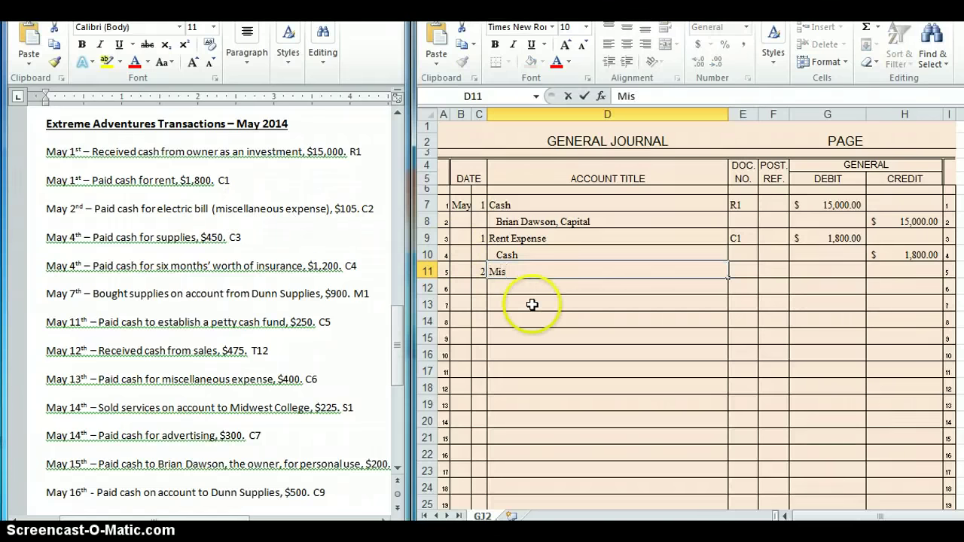
type("cellaneous E")
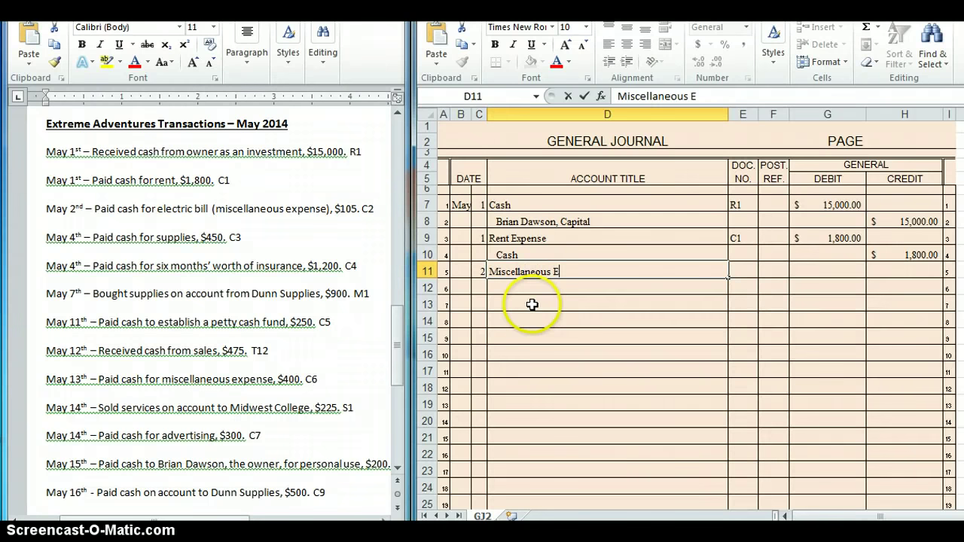
type("xpense")
key("Tab")
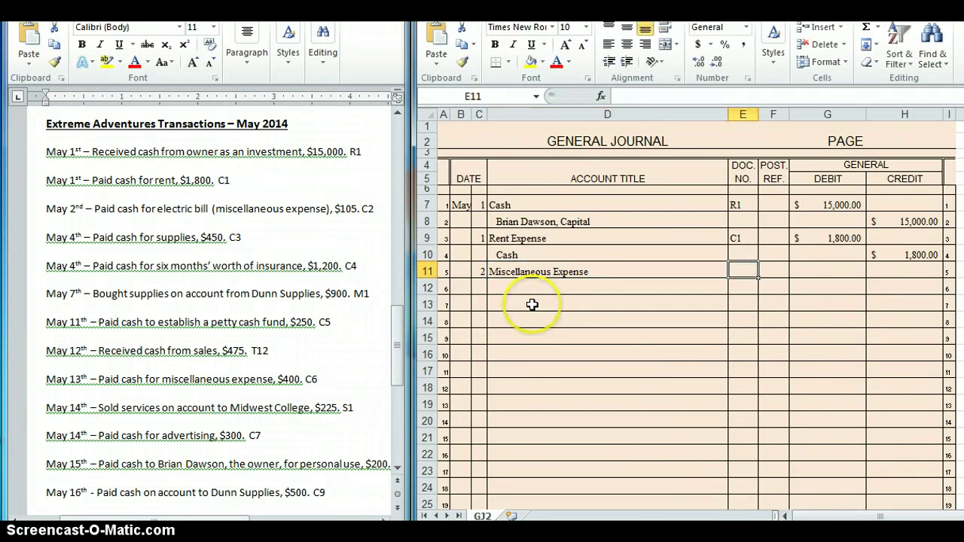
- Complete the Miscellaneous Expense line in row 11 with document number C2 and a debit of 105
type("C2")
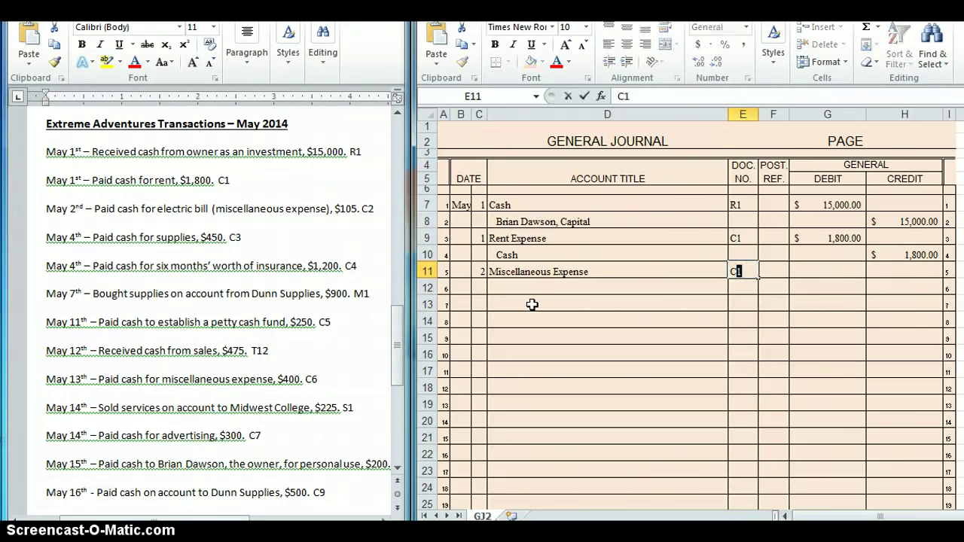
key("Tab")
key("Tab")
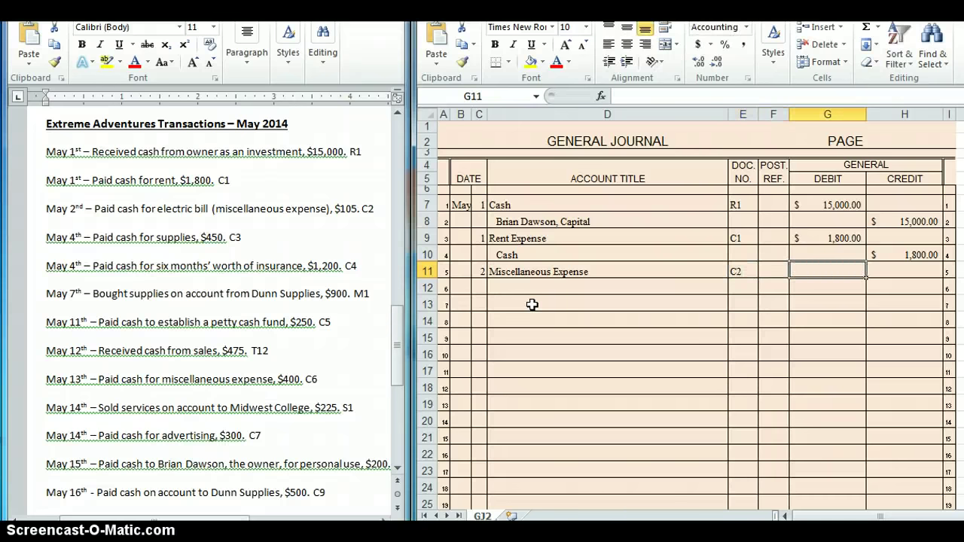
type("105")
key("Return")
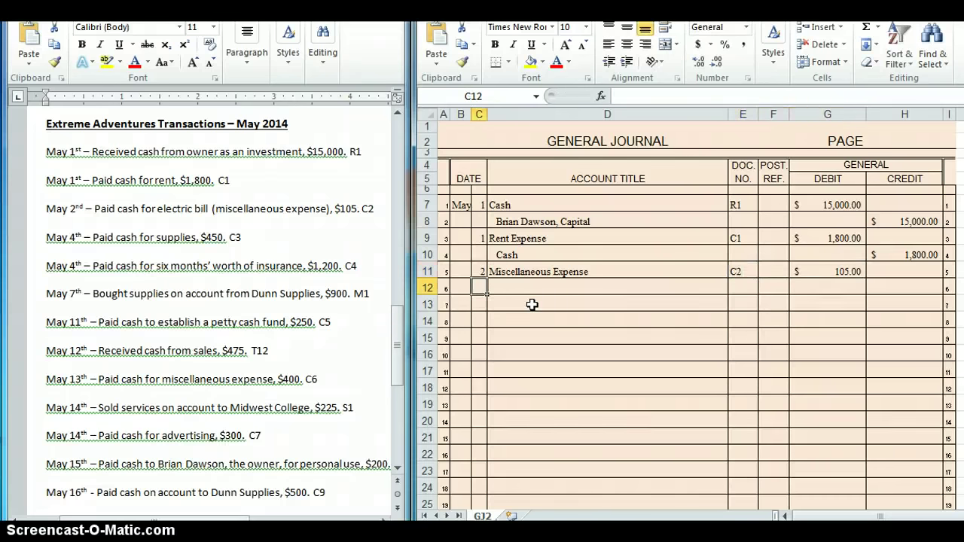
- Record Cash, indented under Miscellaneous Expense in row 12, with a credit of 105
left_click(525, 290)
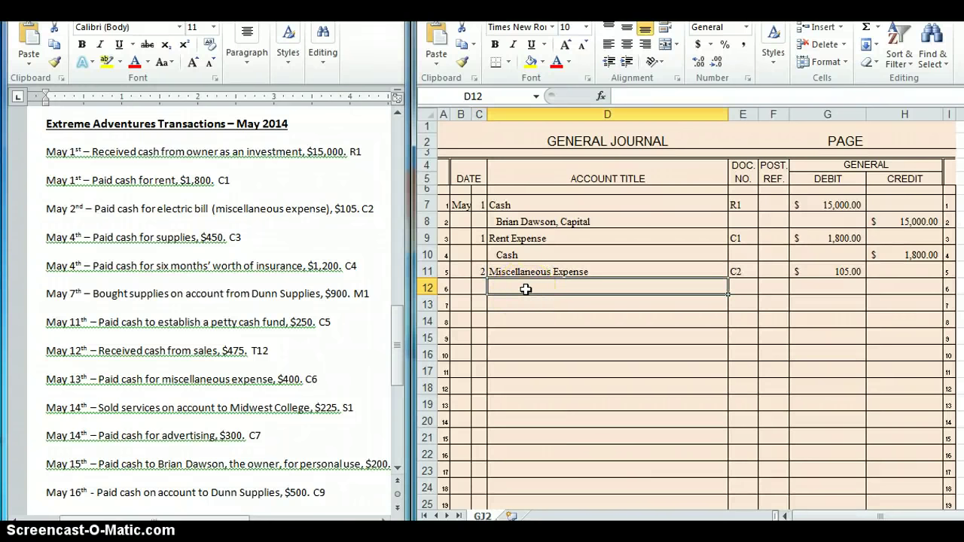
type("Cash")
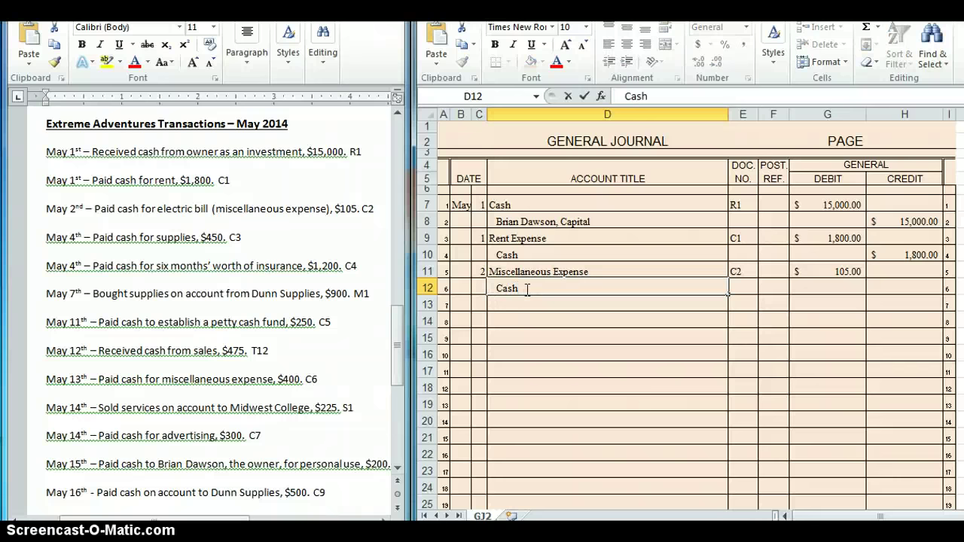
key("Tab")
key("Tab")
key("Tab")
key("Tab")
type("105")
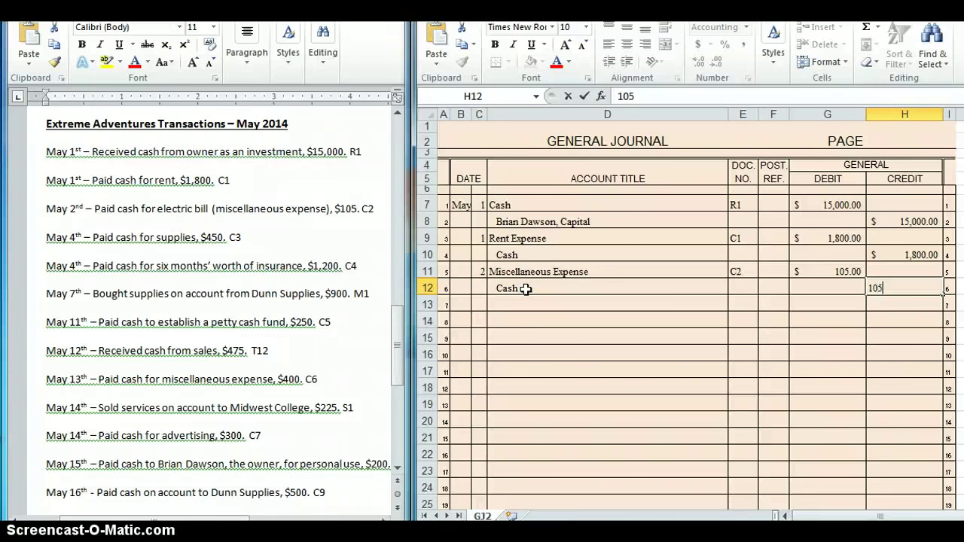
key("Return")
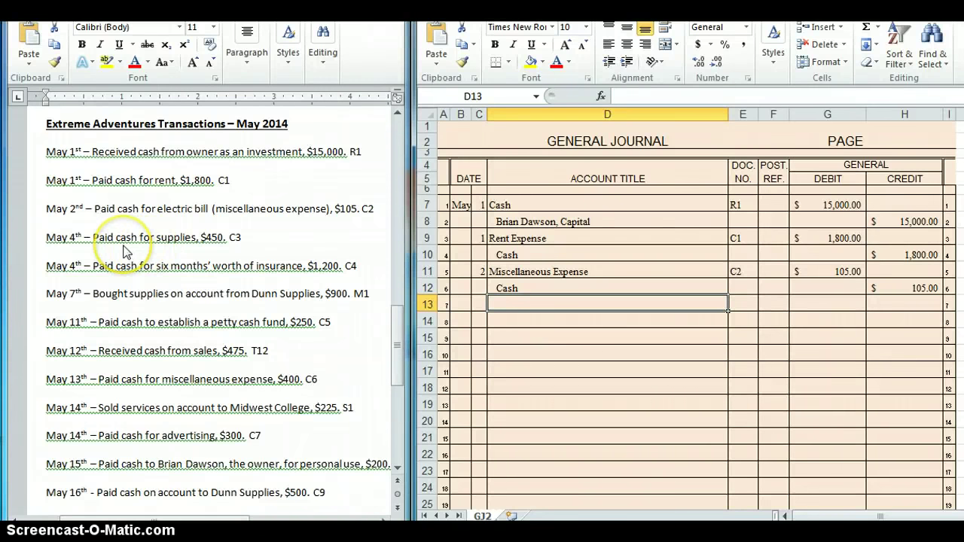
- Look up and highlight the "Supplies is always a debit" rule in the Recording and Organizing Transactions document, then return to the transaction list
mouse_move(155, 533)
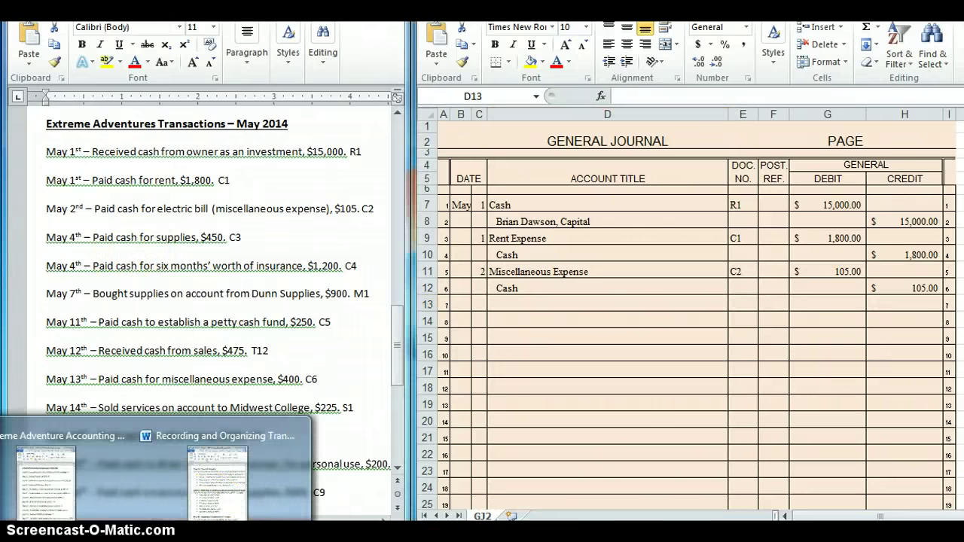
left_click(216, 493)
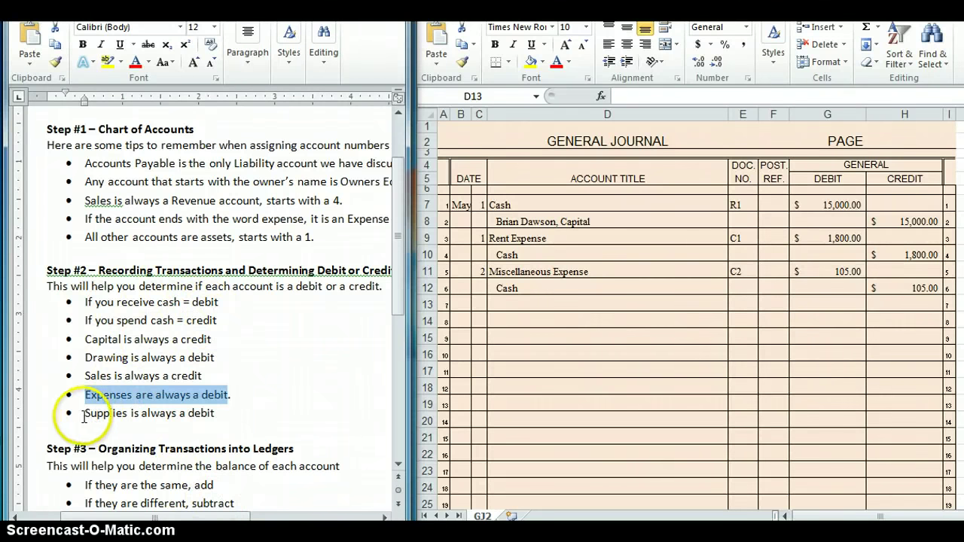
left_click_drag(84, 414, 198, 412)
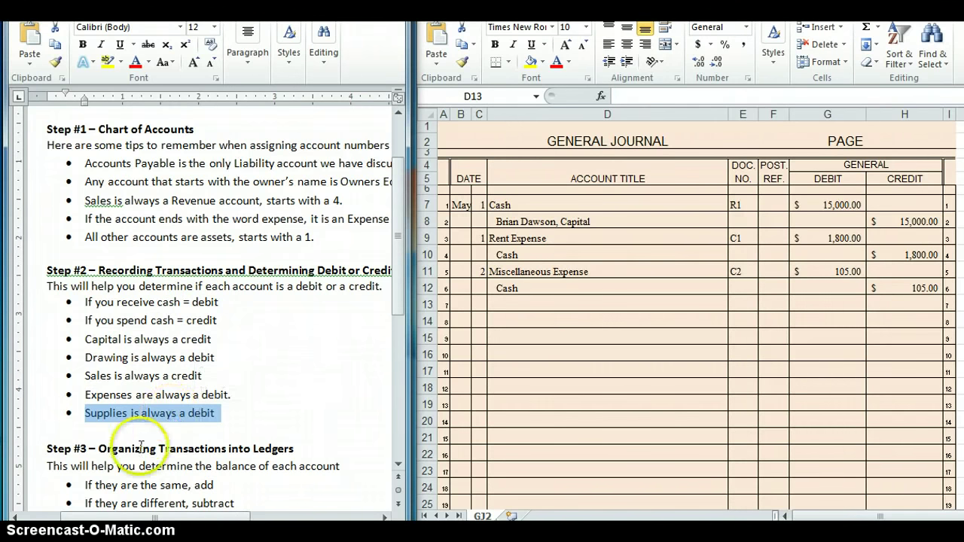
left_click(135, 541)
left_click(53, 470)
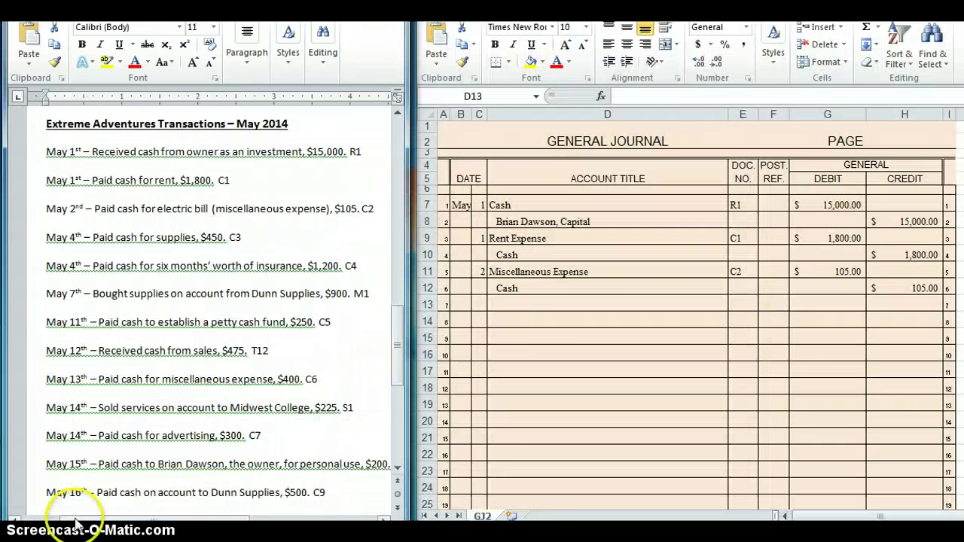
- Record the supplies purchase in row 13 with day 4, account title Supplies, document number C3 and a debit of 450
left_click(497, 303)
left_click(477, 306)
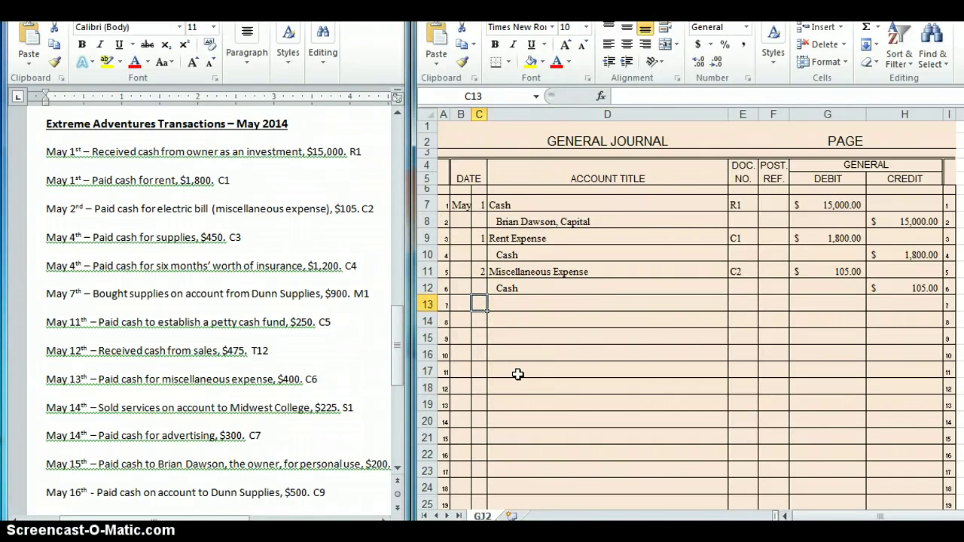
type("4")
key("Tab")
type("Supplies")
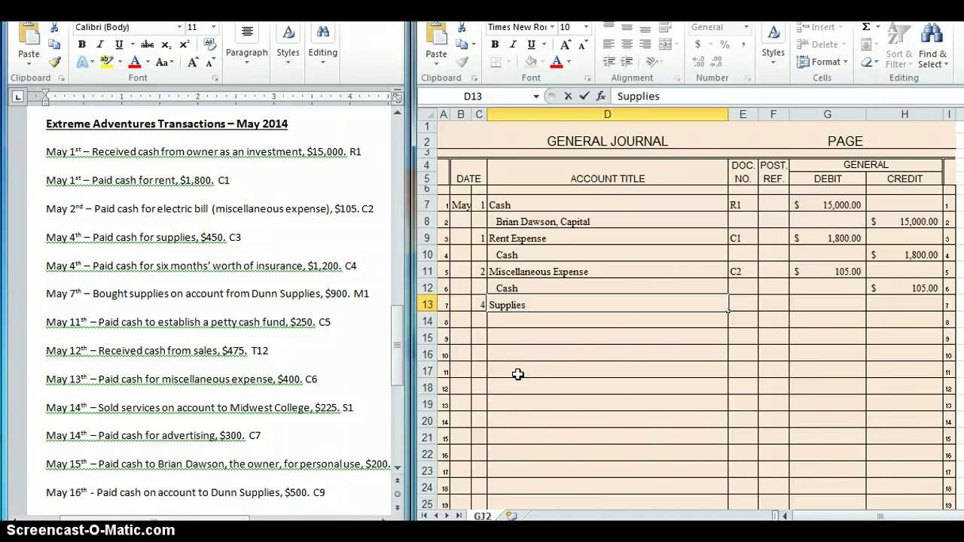
key("Tab")
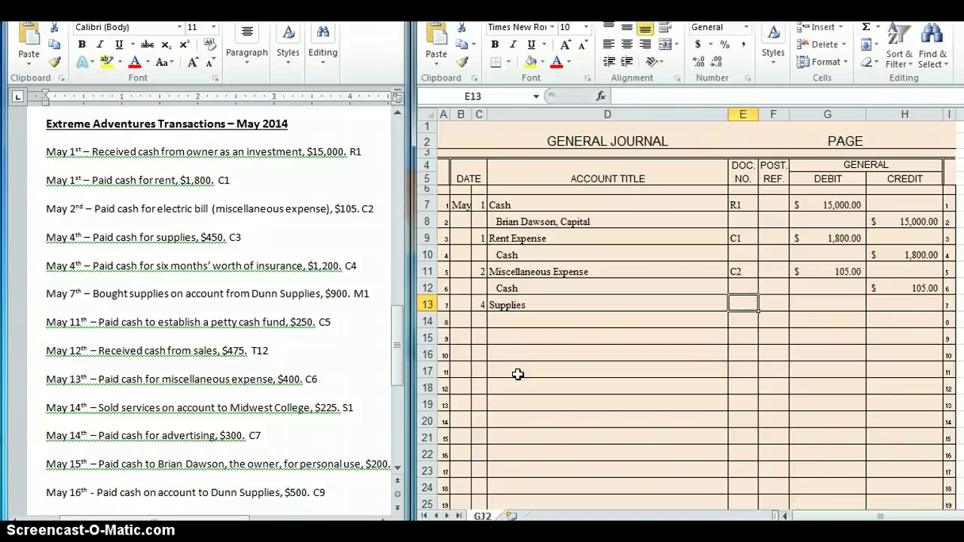
type("C3")
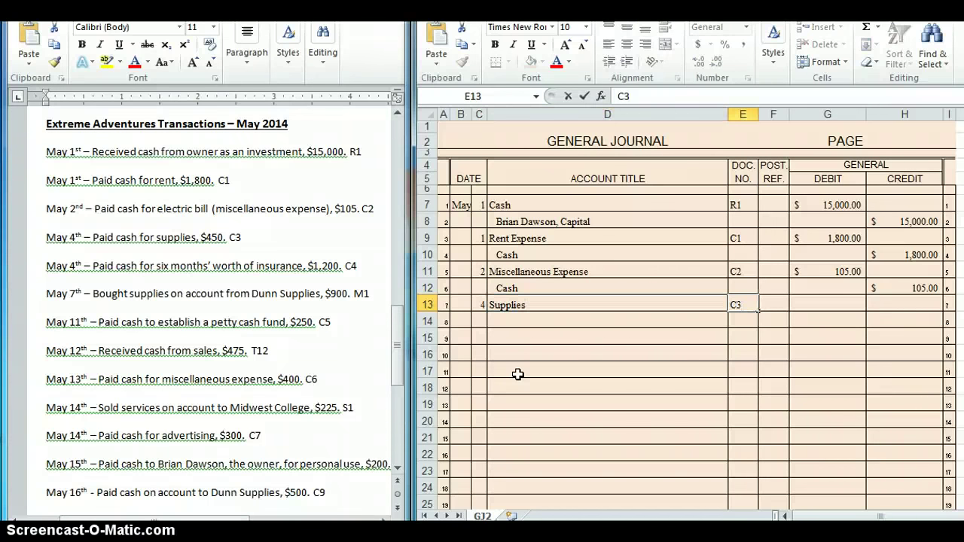
key("Tab")
key("Tab")
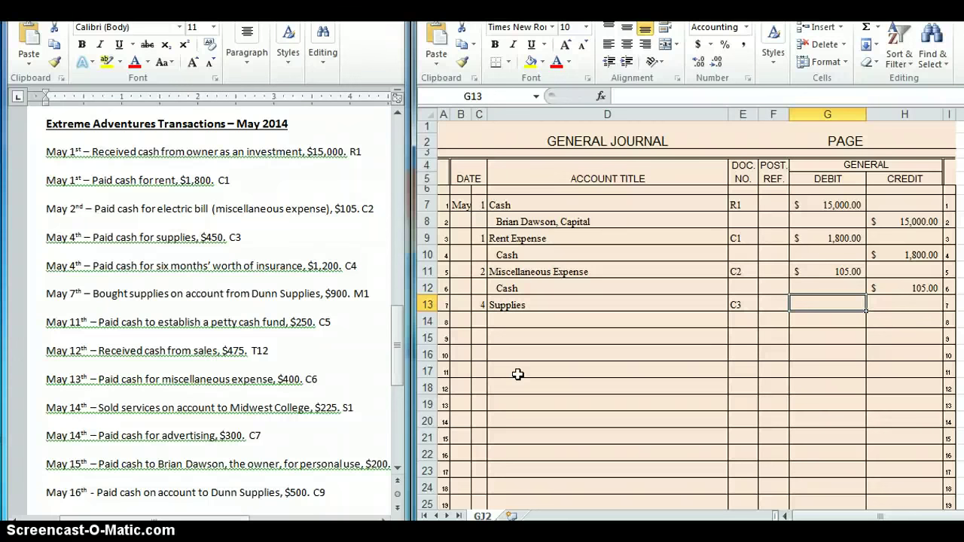
type("450")
key("Return")
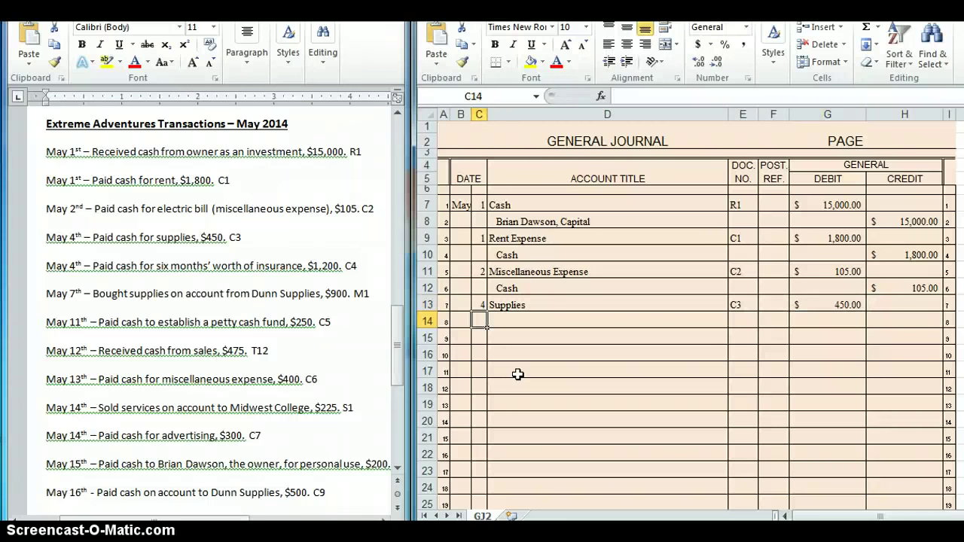
- Record Cash, indented under Supplies in row 14, with a credit of 450
left_click(503, 321)
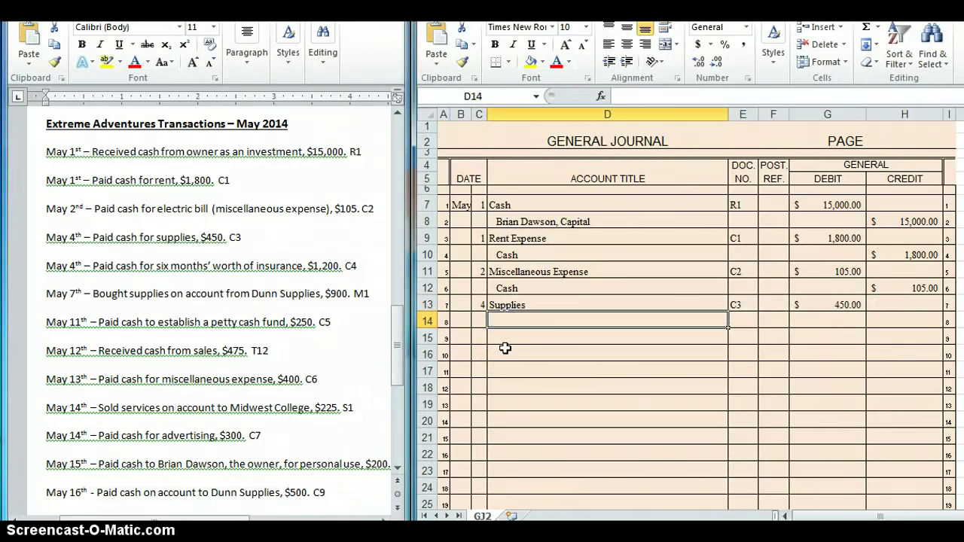
type("Cash")
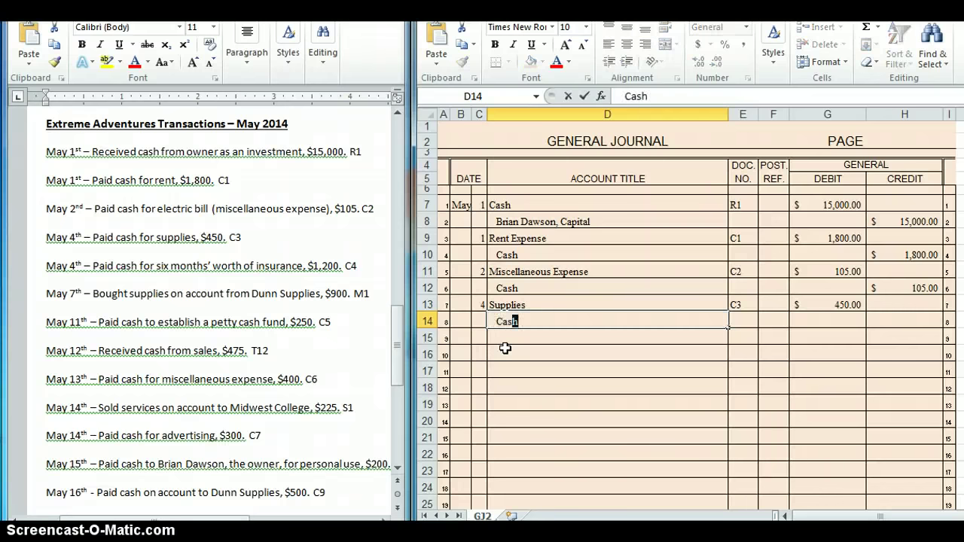
key("Tab")
key("Tab")
key("Tab")
key("Tab")
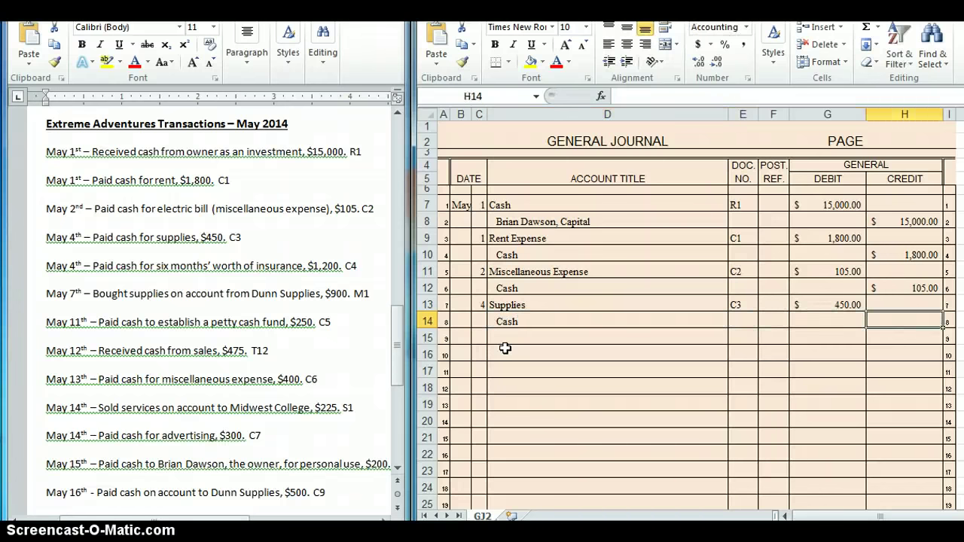
type("450")
key("Return")
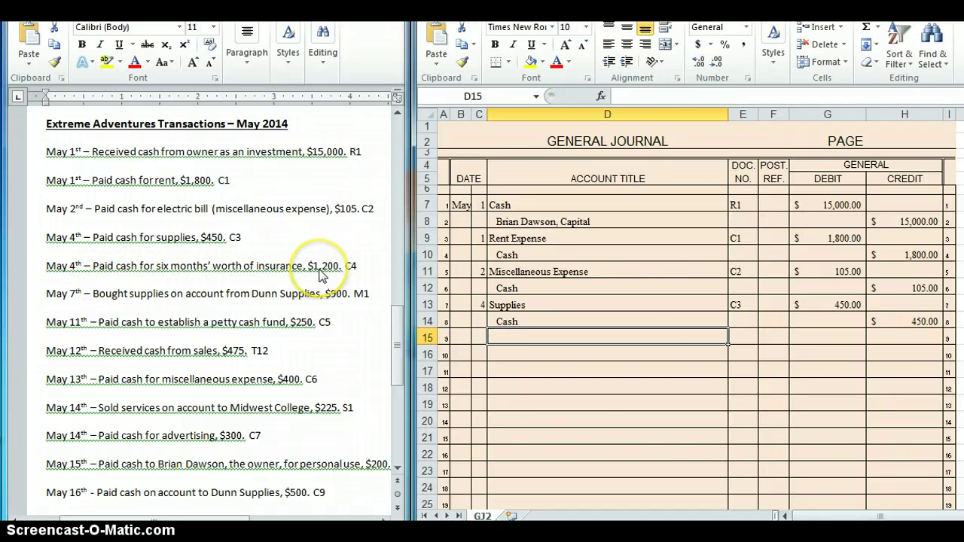
- Compare the Prepaid Insurance and Insurance expense accounts in the Chart of Accounts, and return to the May transaction list
left_click(476, 339)
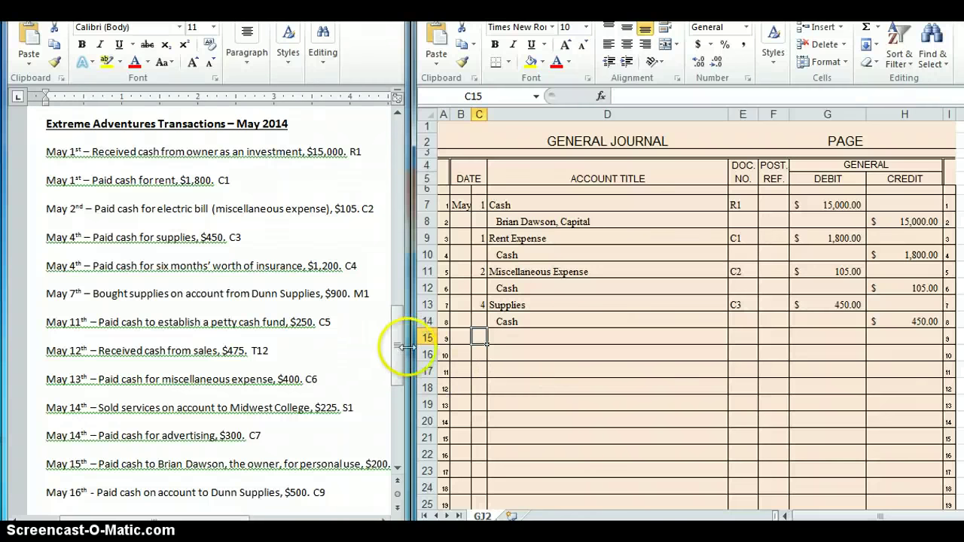
left_click_drag(397, 333, 414, 212)
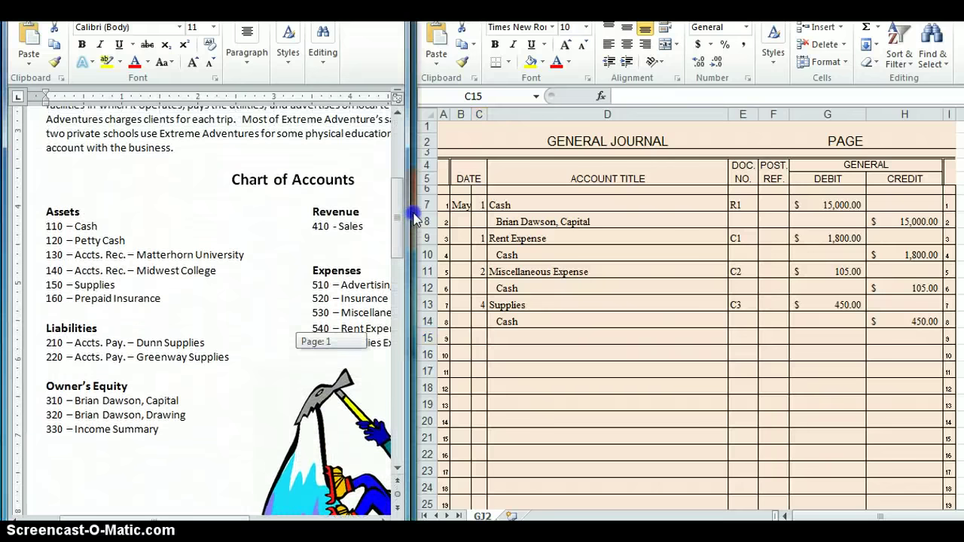
left_click_drag(47, 299, 132, 298)
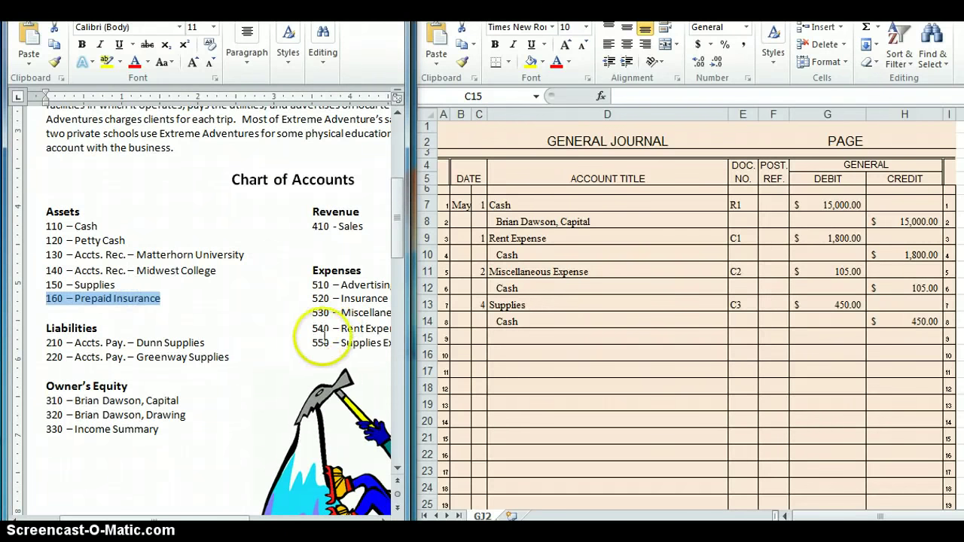
left_click_drag(311, 299, 383, 299)
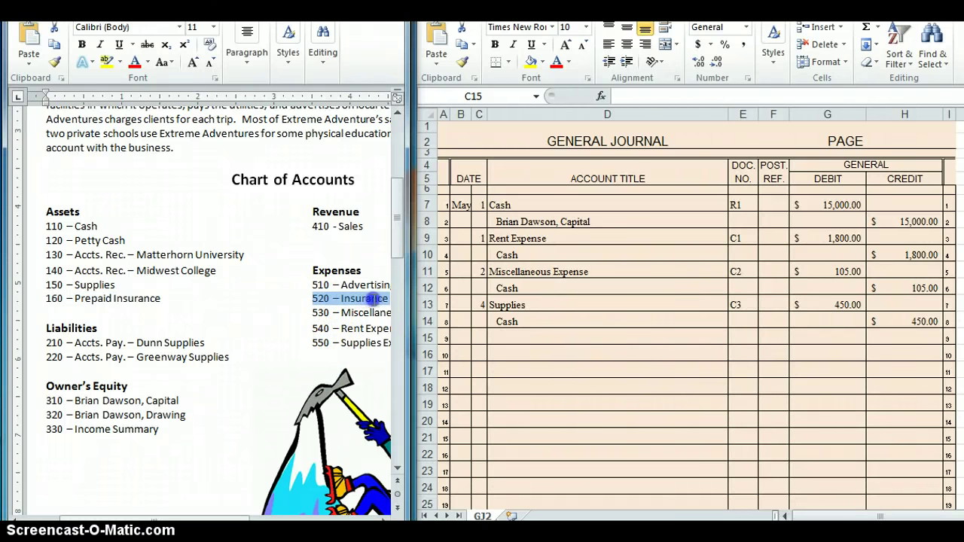
left_click(253, 341)
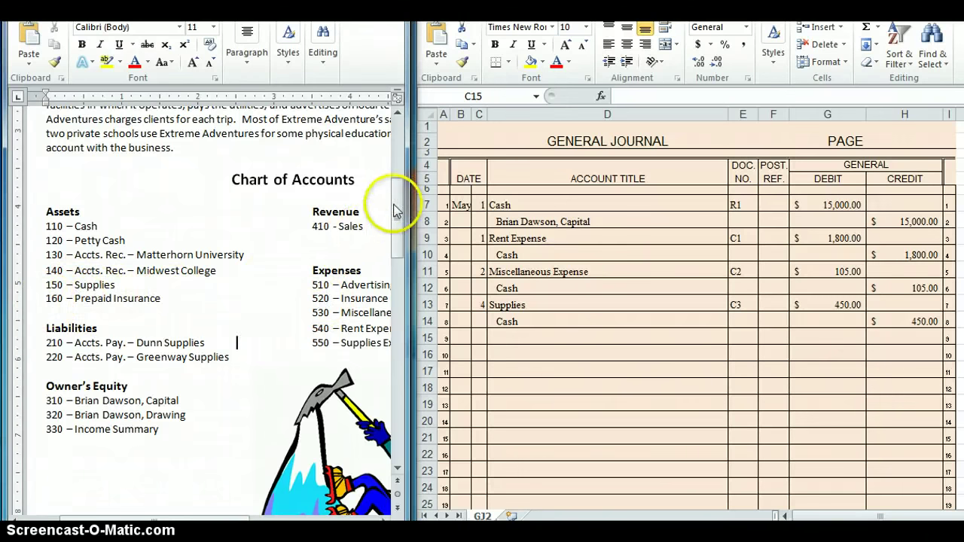
left_click_drag(394, 204, 392, 330)
- Record the insurance payment in row 15 with day 4, account title Prepaid Insurance, document number C4 and a debit of 1200
left_click(478, 335)
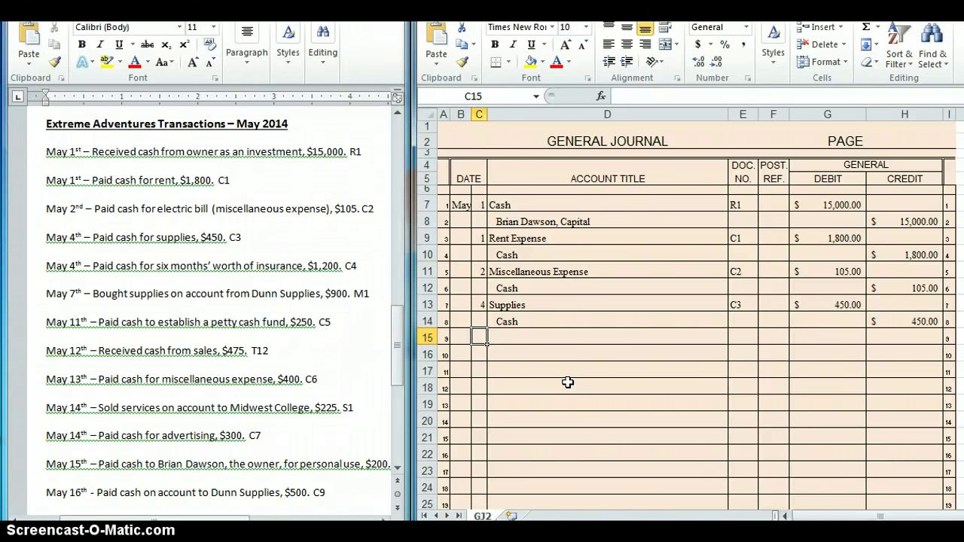
type("4")
key("Tab")
type("Pr")
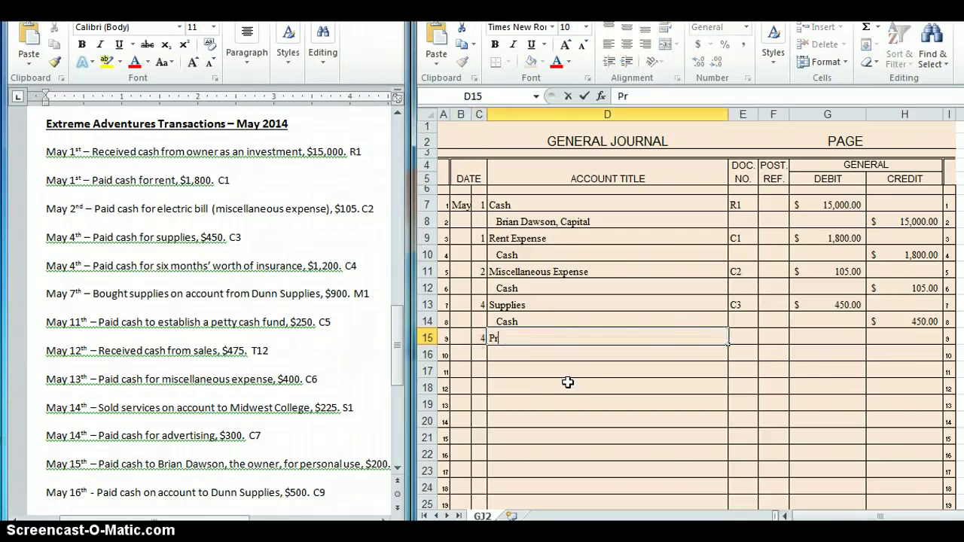
type("epaid Insurance")
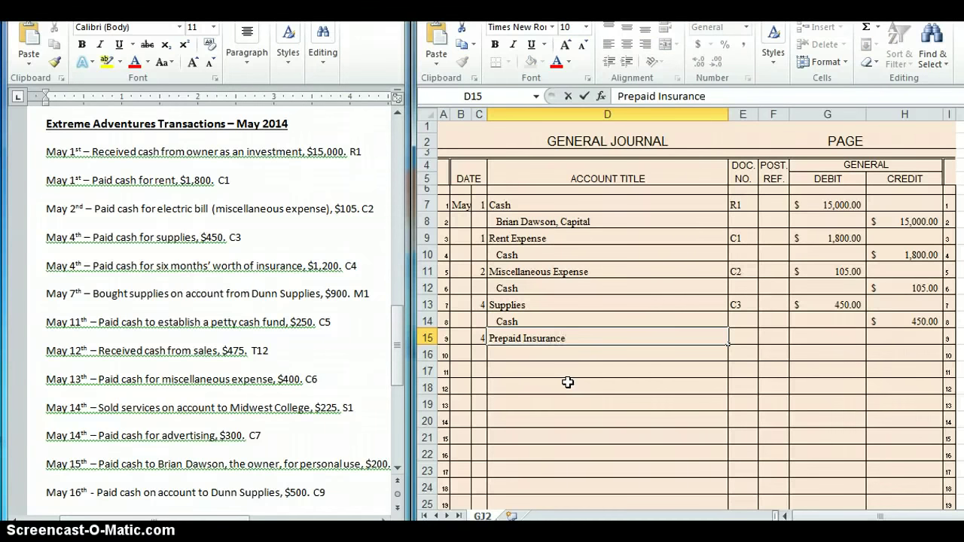
key("Tab")
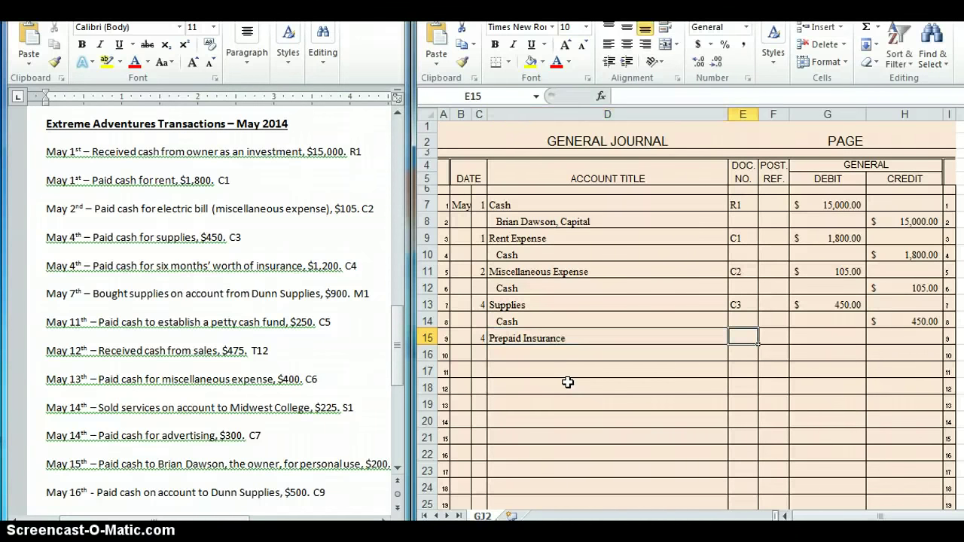
type("C4")
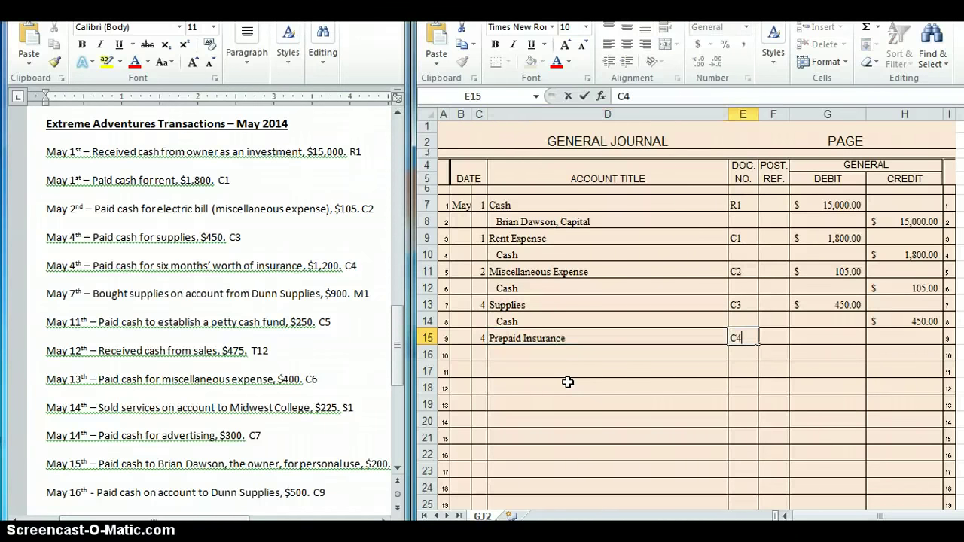
key("Tab")
key("Tab")
type("1200")
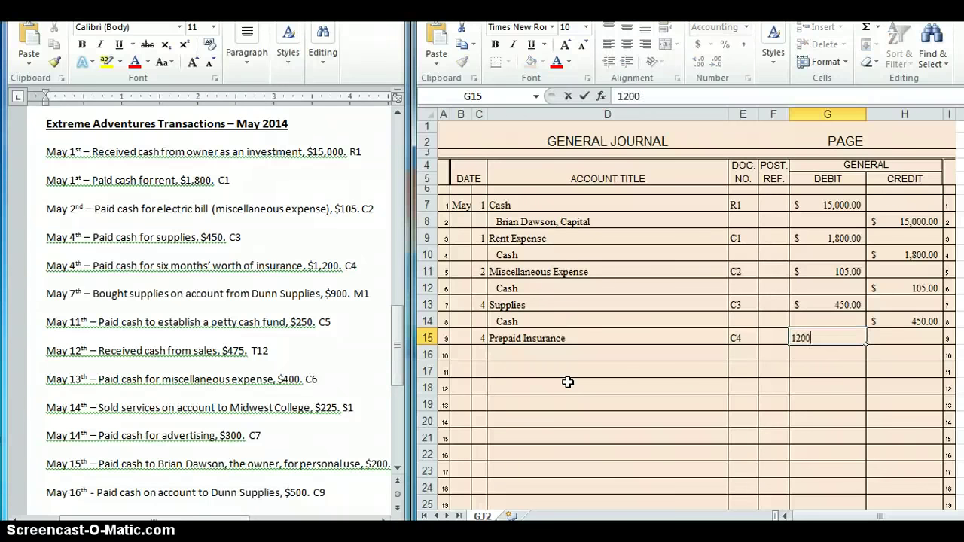
key("Return")
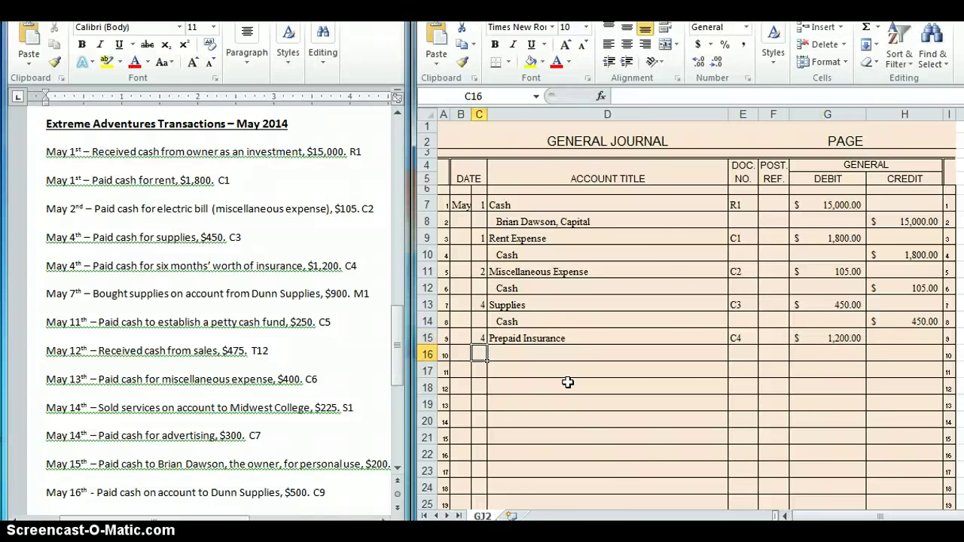
- Record Cash, indented under Prepaid Insurance in row 16, with a credit of 1200
key("Tab")
type("C")
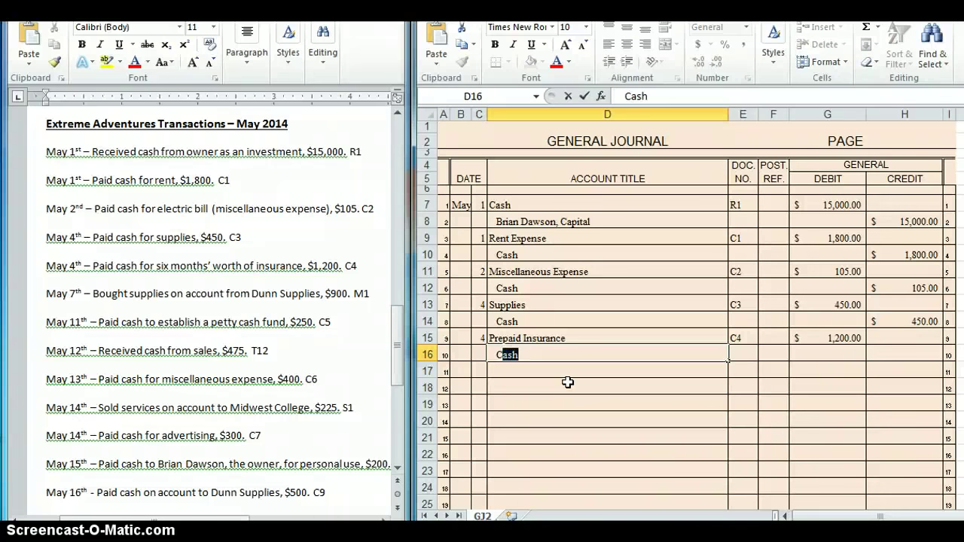
type("ash")
key("Tab")
key("Tab")
key("Tab")
key("Tab")
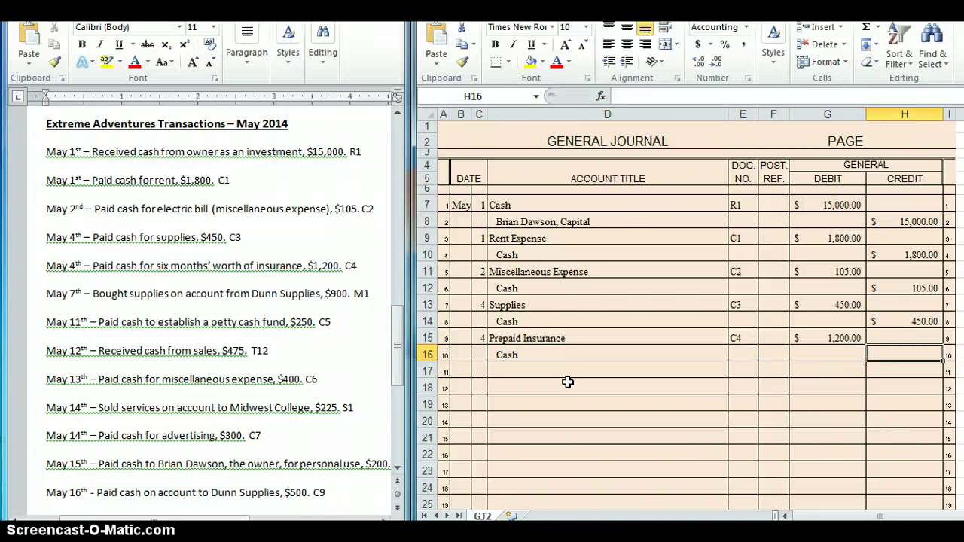
type("1200")
key("Return")
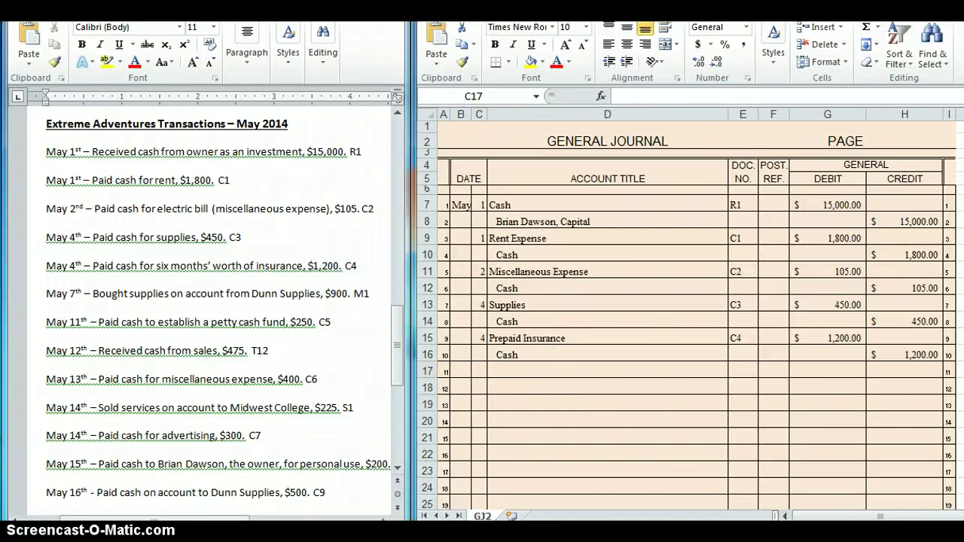
- Review the Step #2 debit and credit rules in the tips document, and return to the May transaction list
mouse_move(159, 533)
left_click(211, 489)
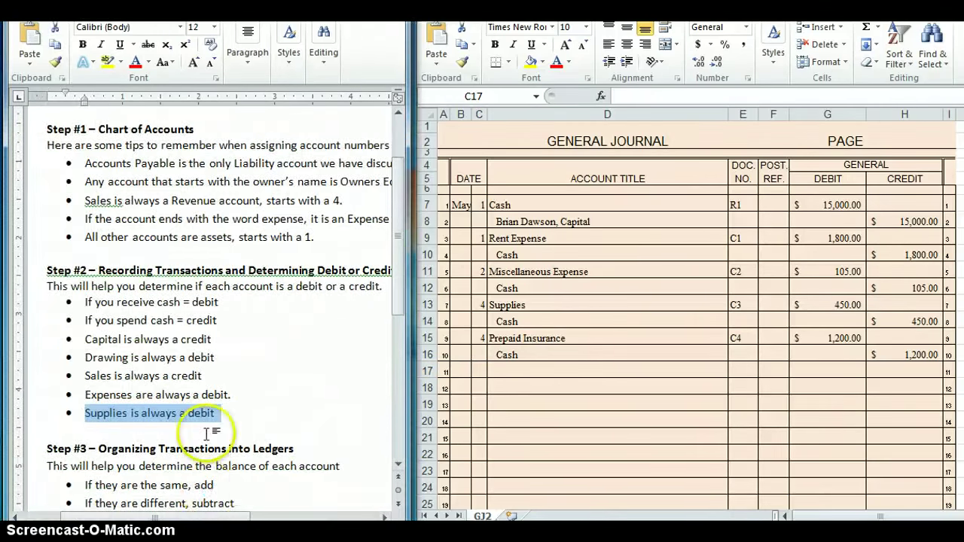
left_click(260, 339)
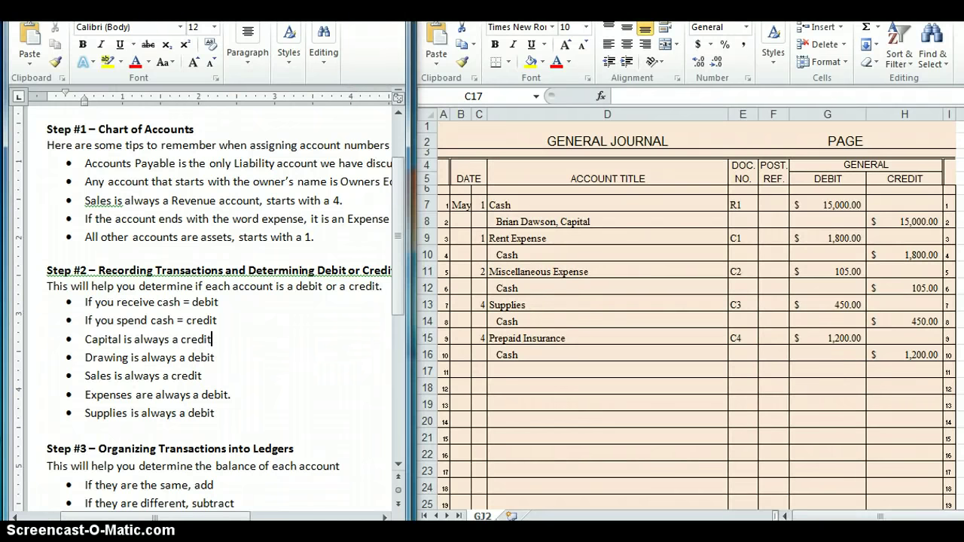
mouse_move(79, 523)
left_click(128, 476)
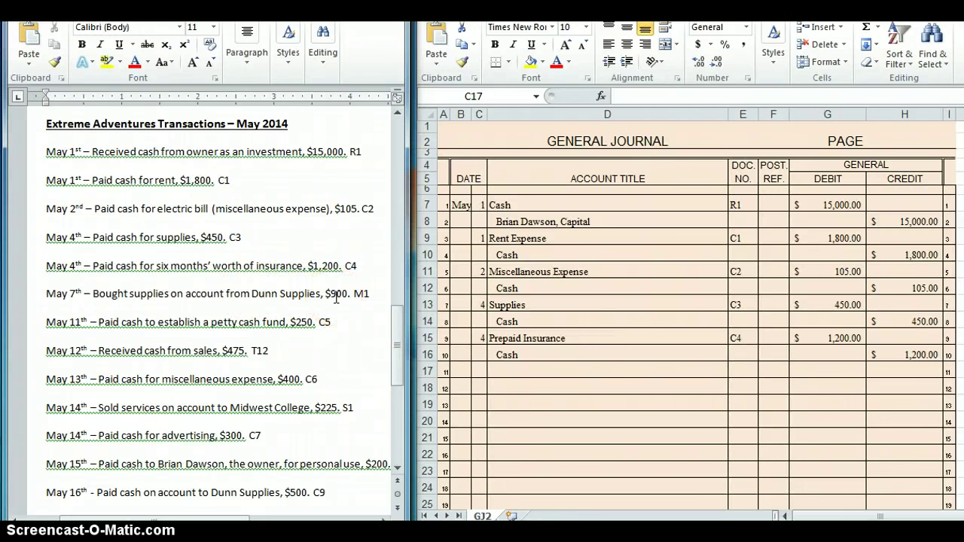
- Record the on-account supplies purchase in row 17 with day 7, Supplies, M1 and a debit of 900, and select row 18's account title cell
left_click(479, 370)
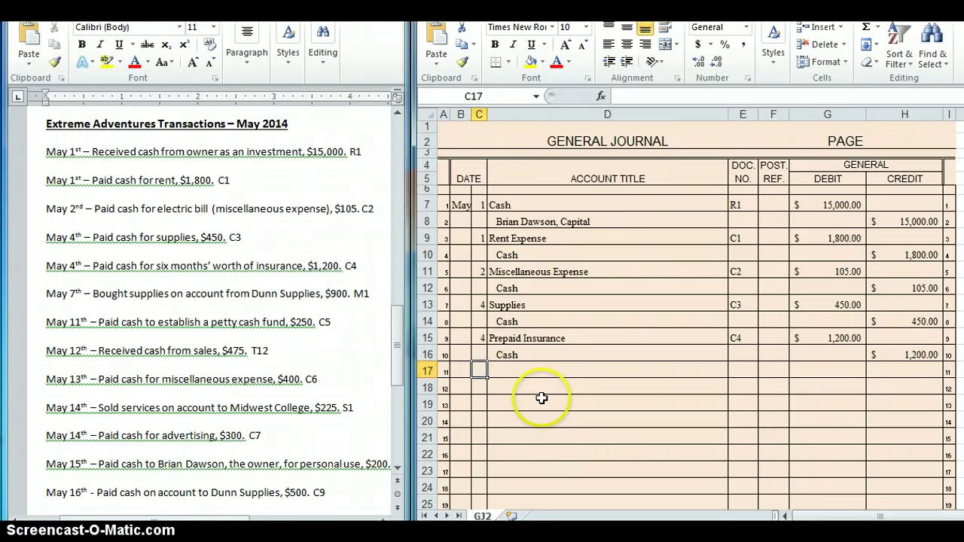
type("7")
key("Tab")
type("Supplies")
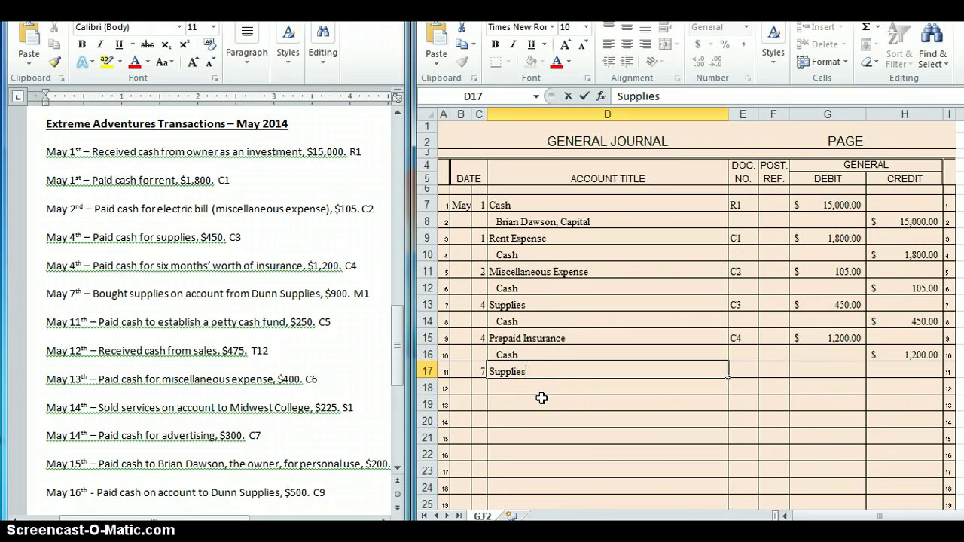
key("Tab")
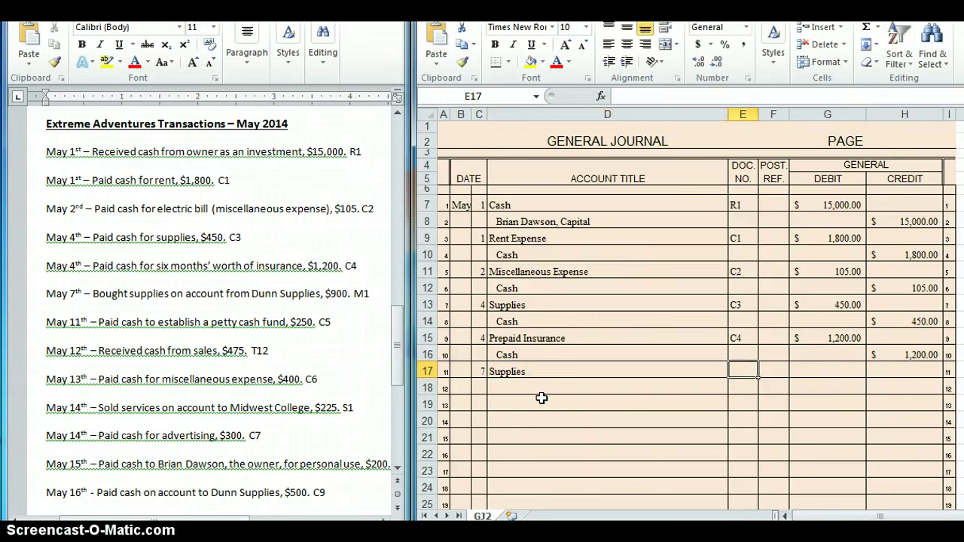
type("M1")
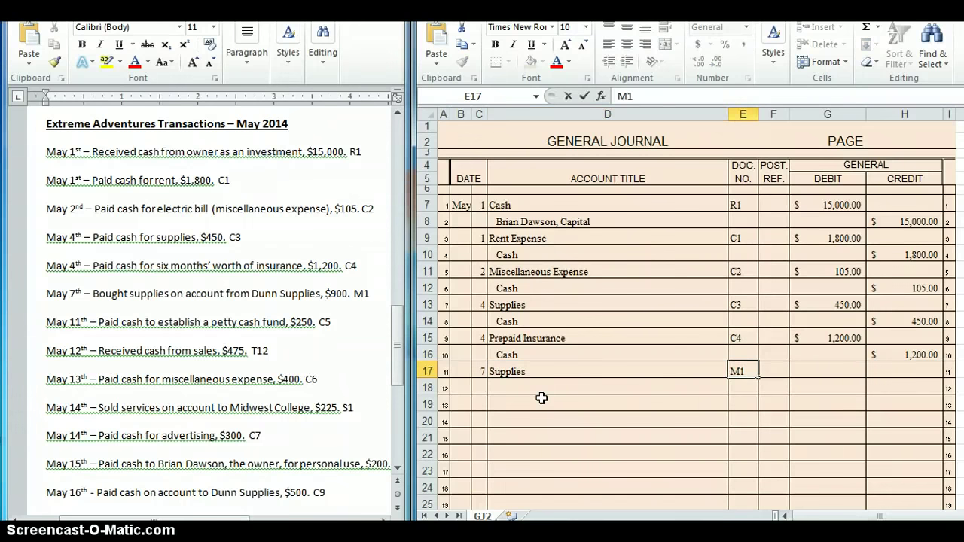
key("Tab")
key("Tab")
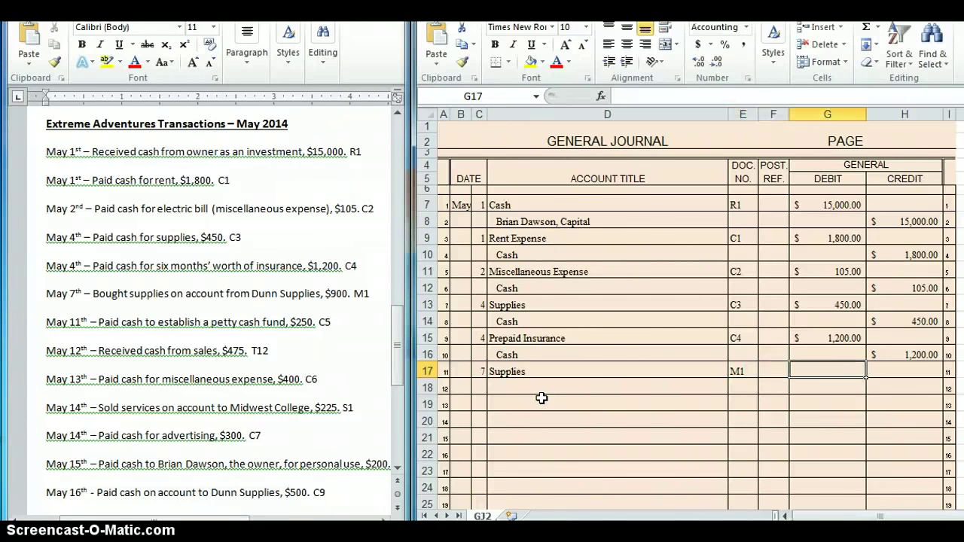
type("900")
key("Return")
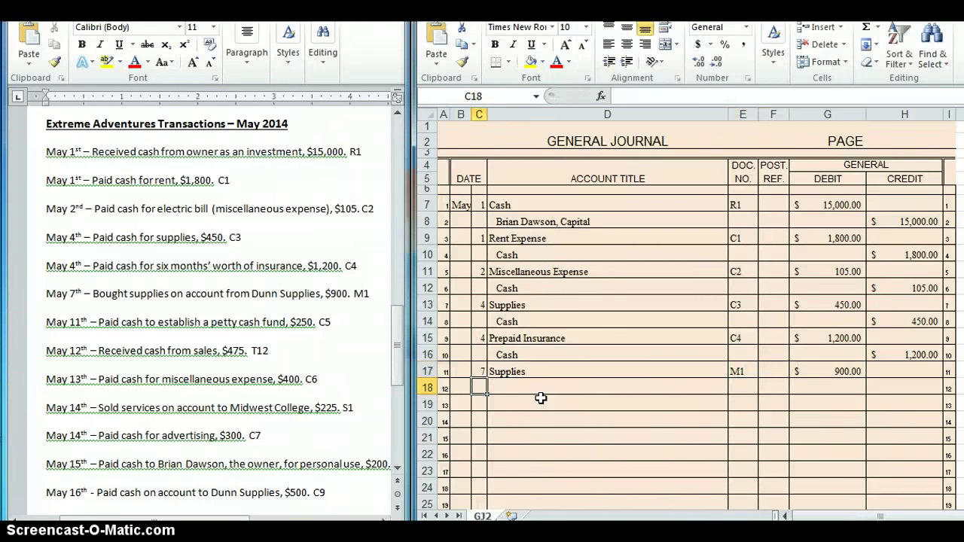
left_click(518, 386)
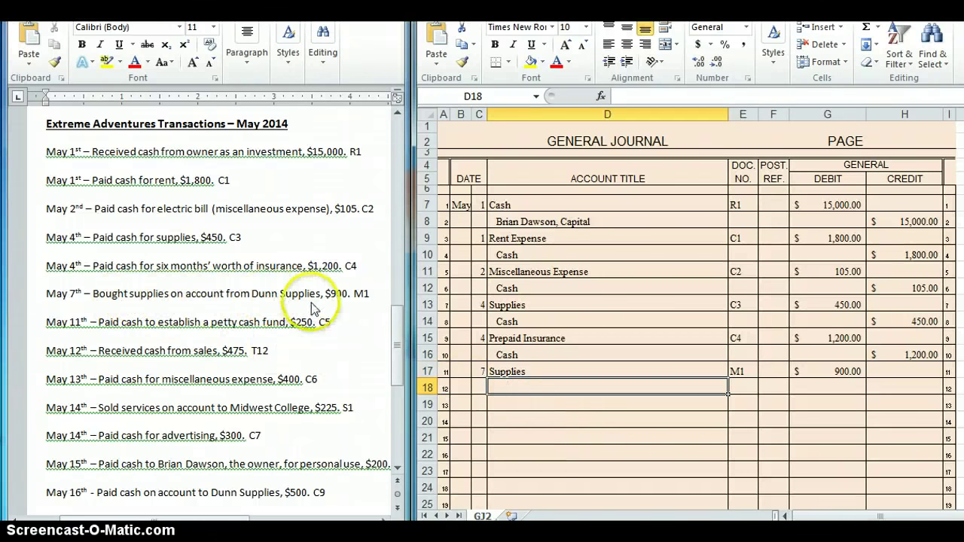
- Check the payable account's title in the chart of accounts and record Accts. Pay. - Dunn Supplies, indented in row 18, with a credit of 900
left_click_drag(396, 329, 405, 213)
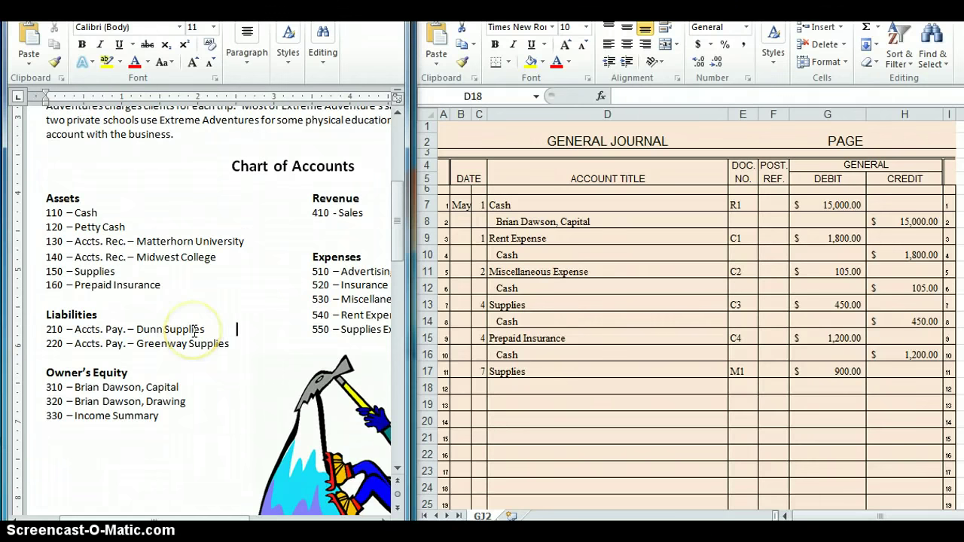
left_click_drag(398, 204, 376, 333)
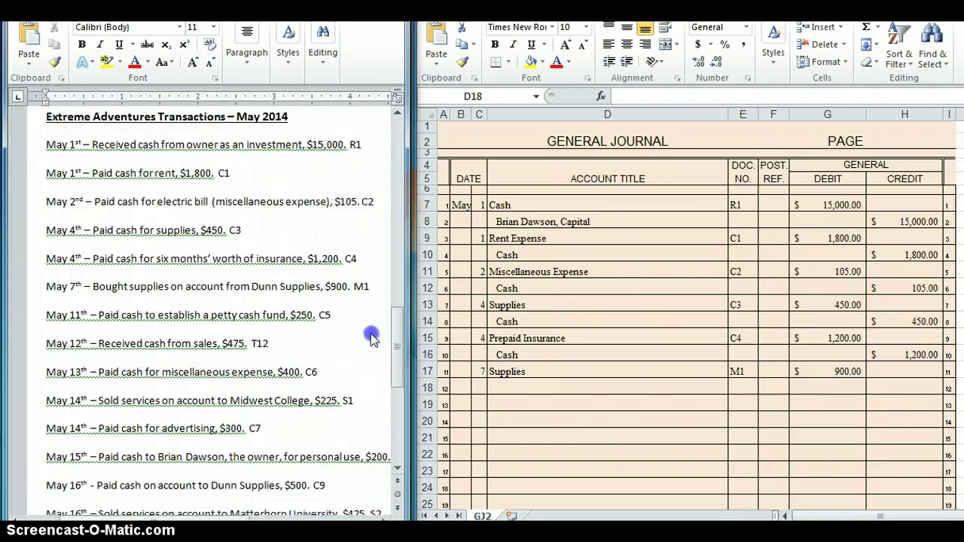
double_click(532, 389)
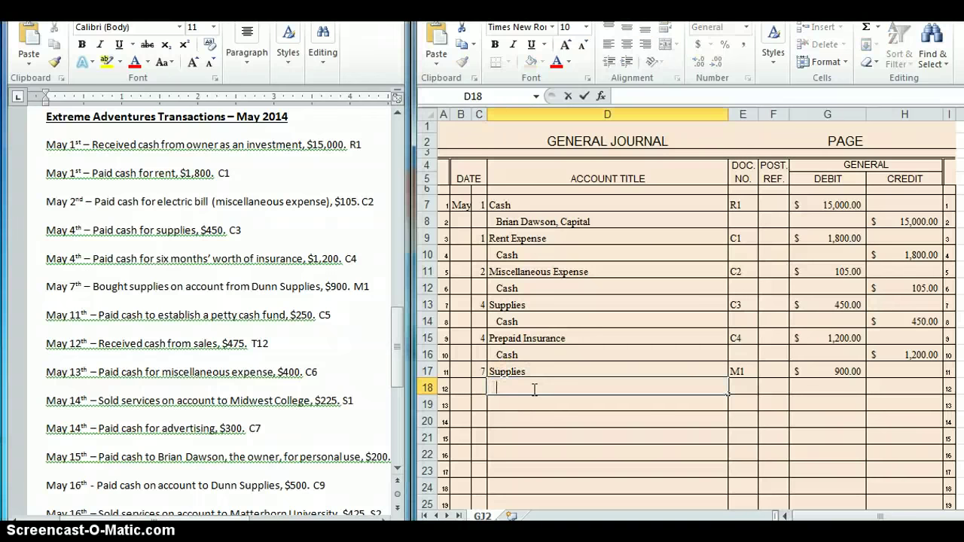
type("Accts. Pay. - Dunn")
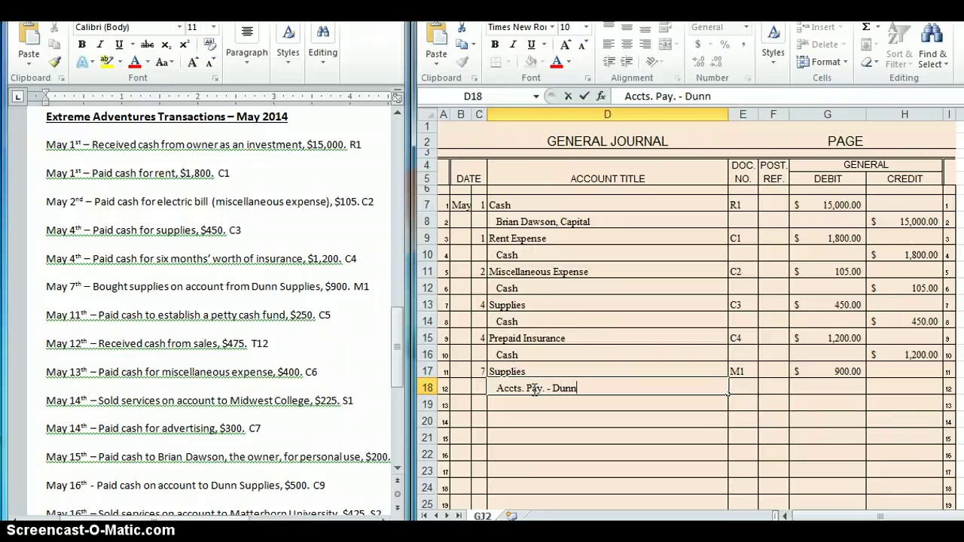
type(" Supplies")
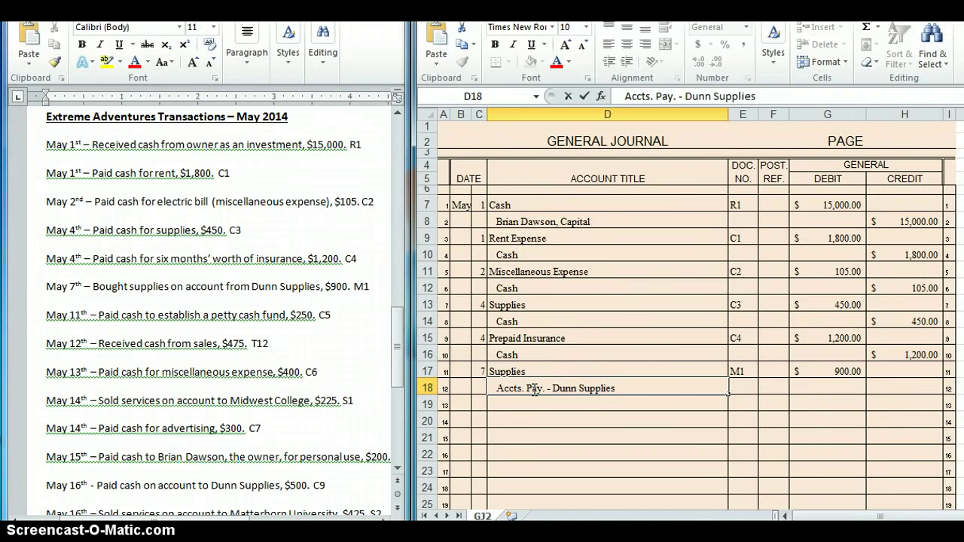
key("Tab")
key("Tab")
key("Tab")
key("Tab")
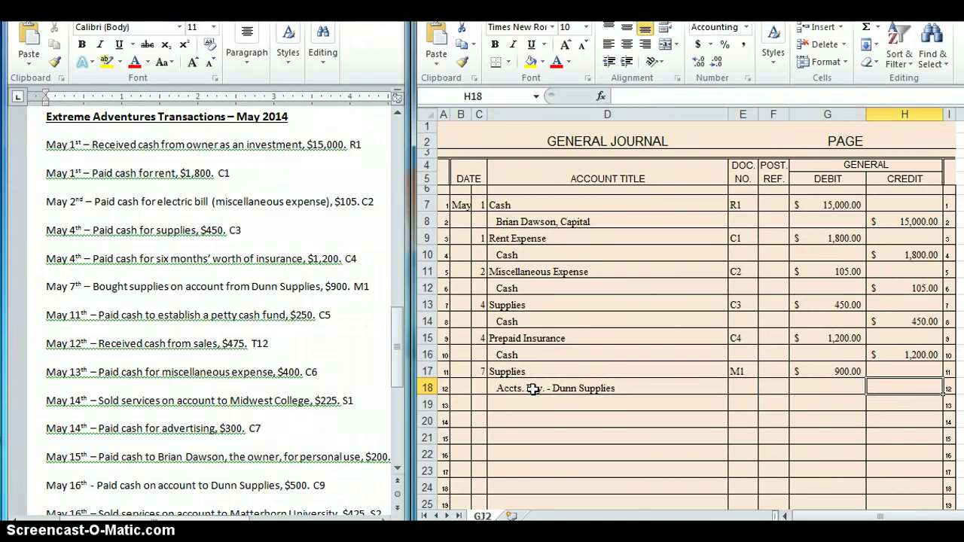
type("900")
key("Return")
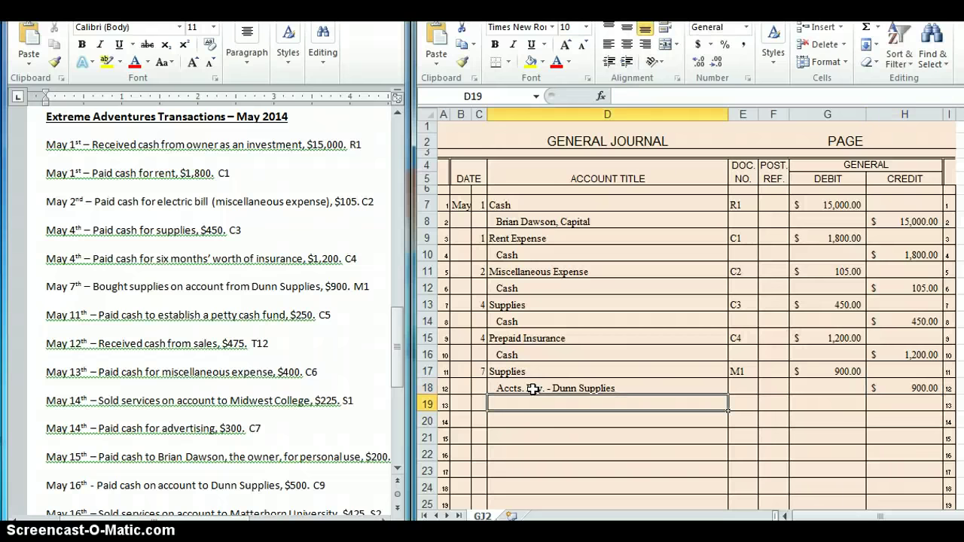